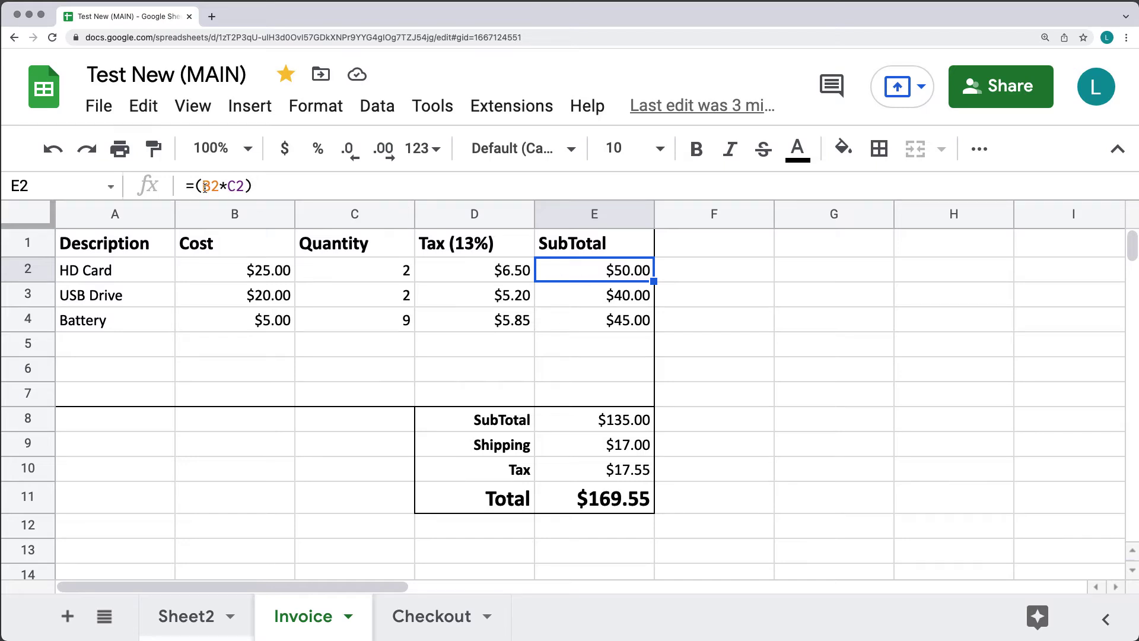
- Examine the formulas behind the invoice's line subtotals, the HD Card's tax, and the summary cells E8 to E11
click(601, 298)
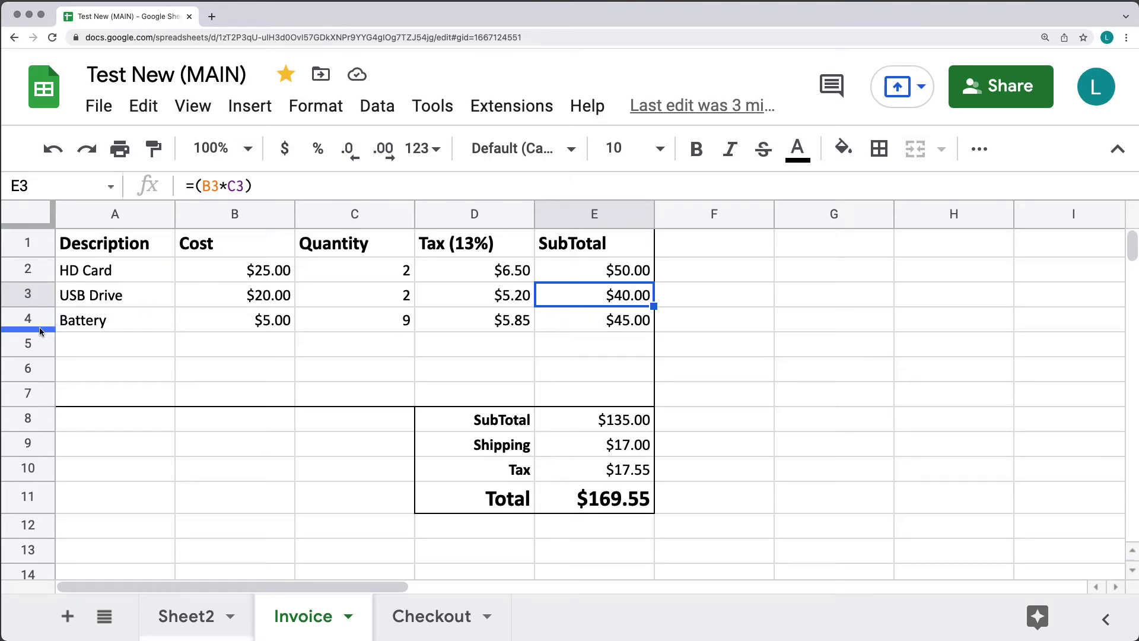
click(606, 327)
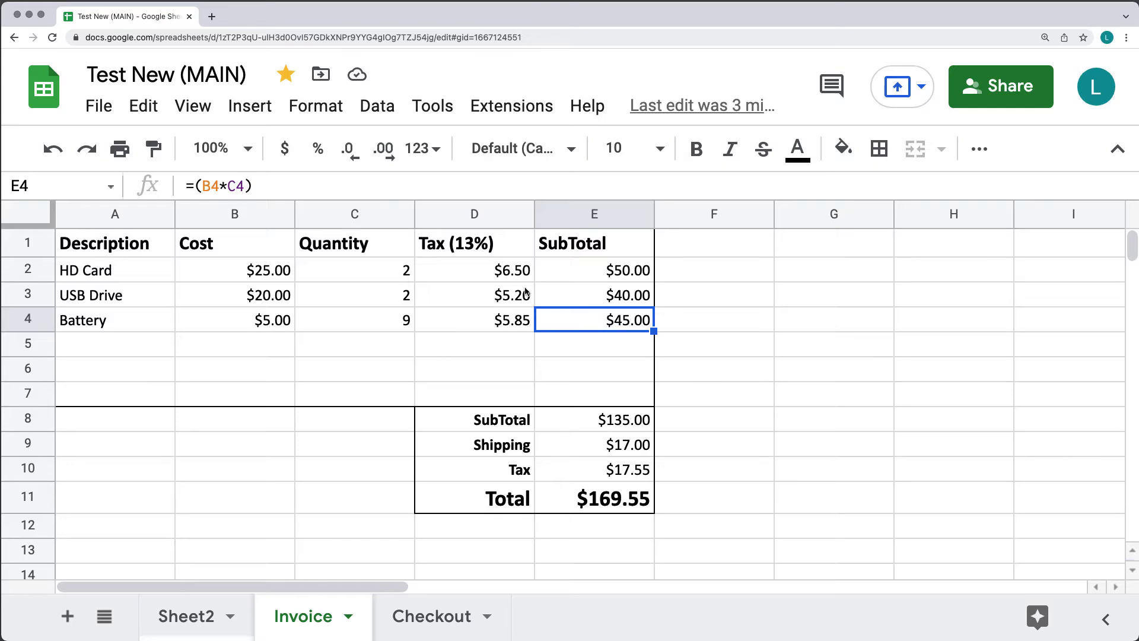
click(503, 280)
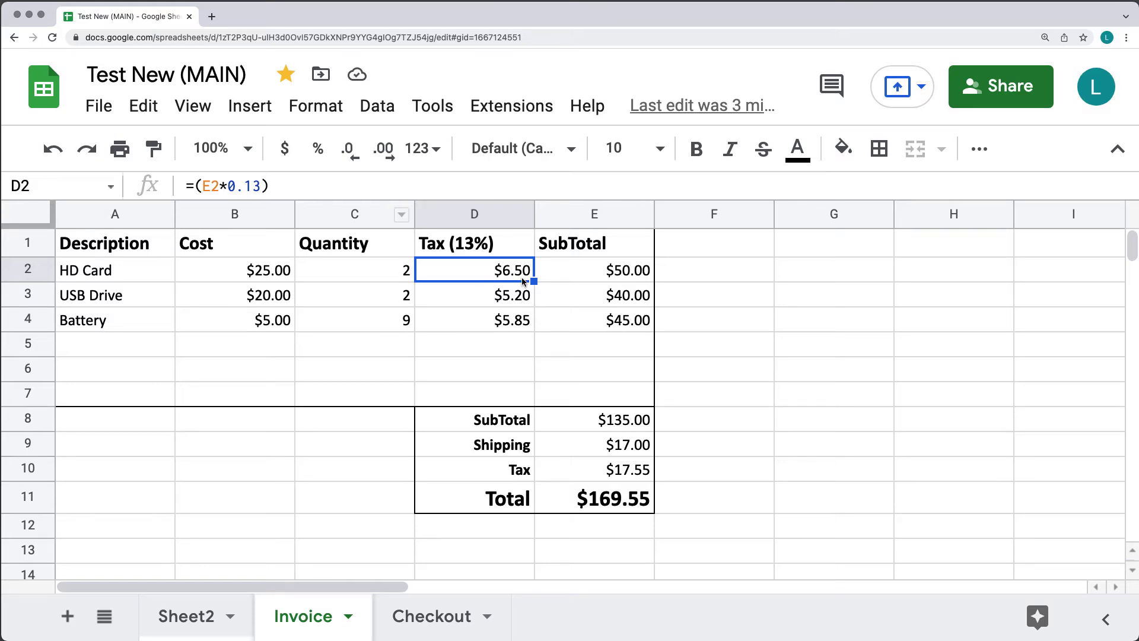
click(585, 426)
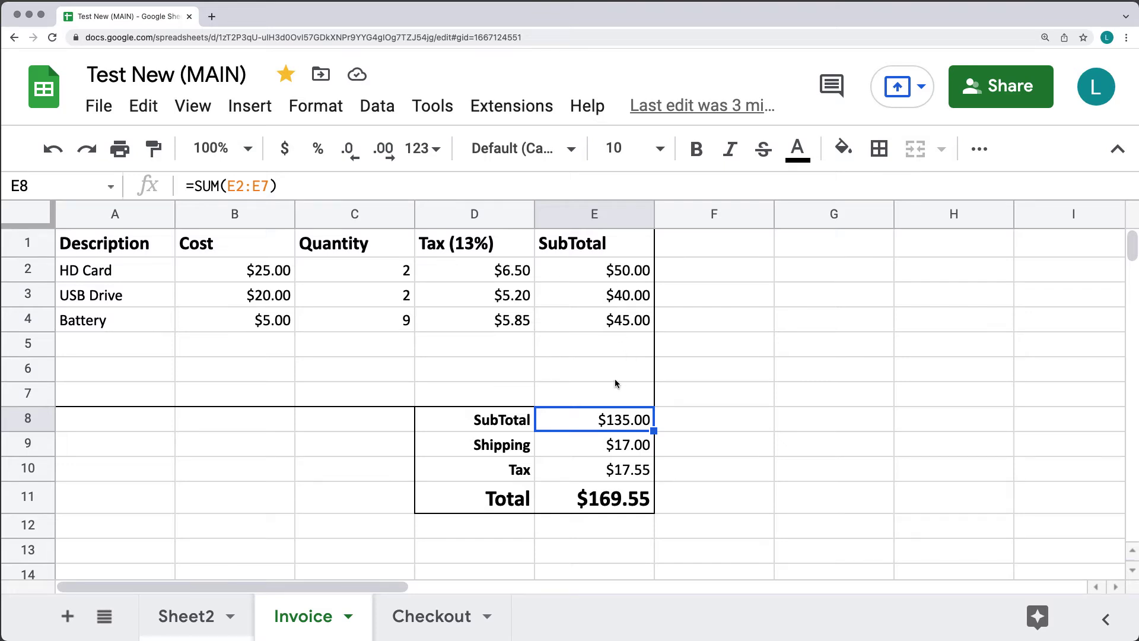
click(622, 450)
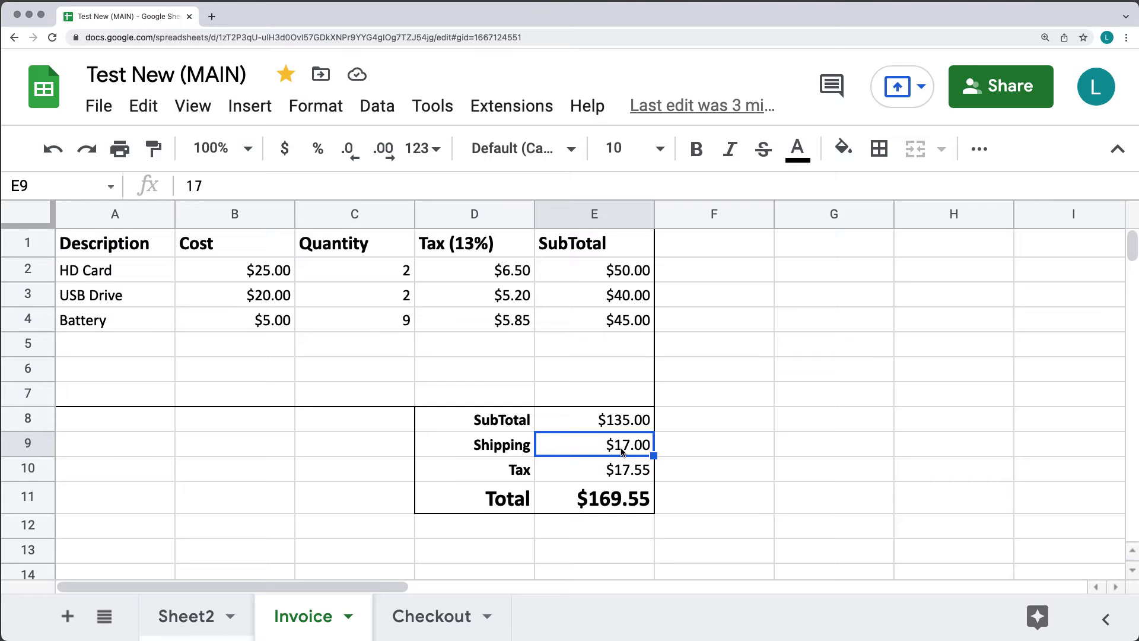
click(622, 472)
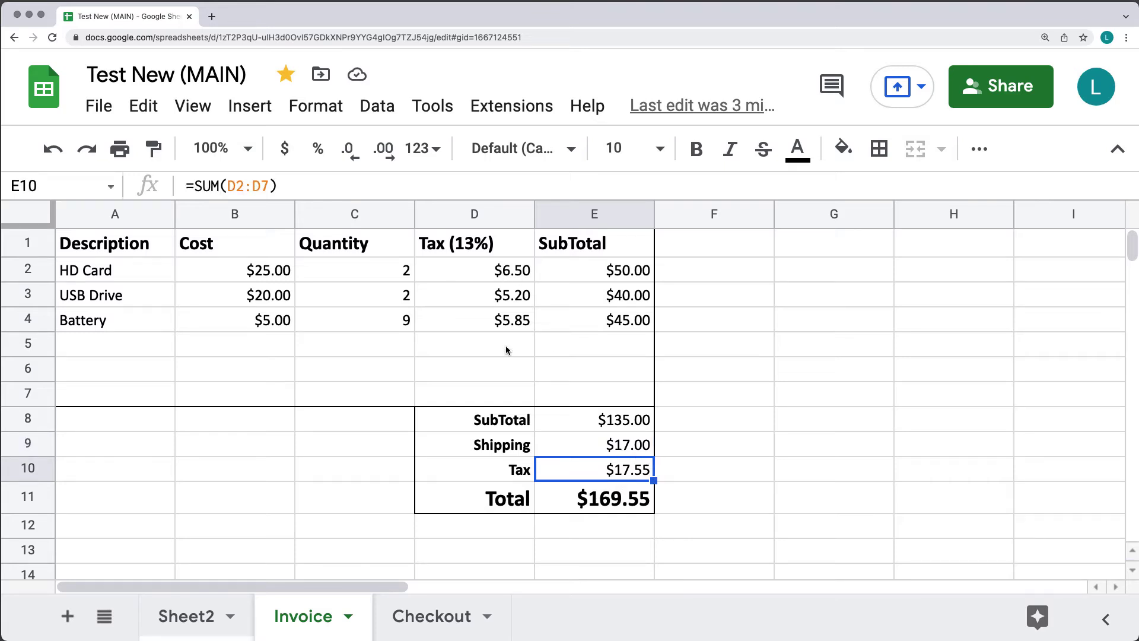
click(580, 502)
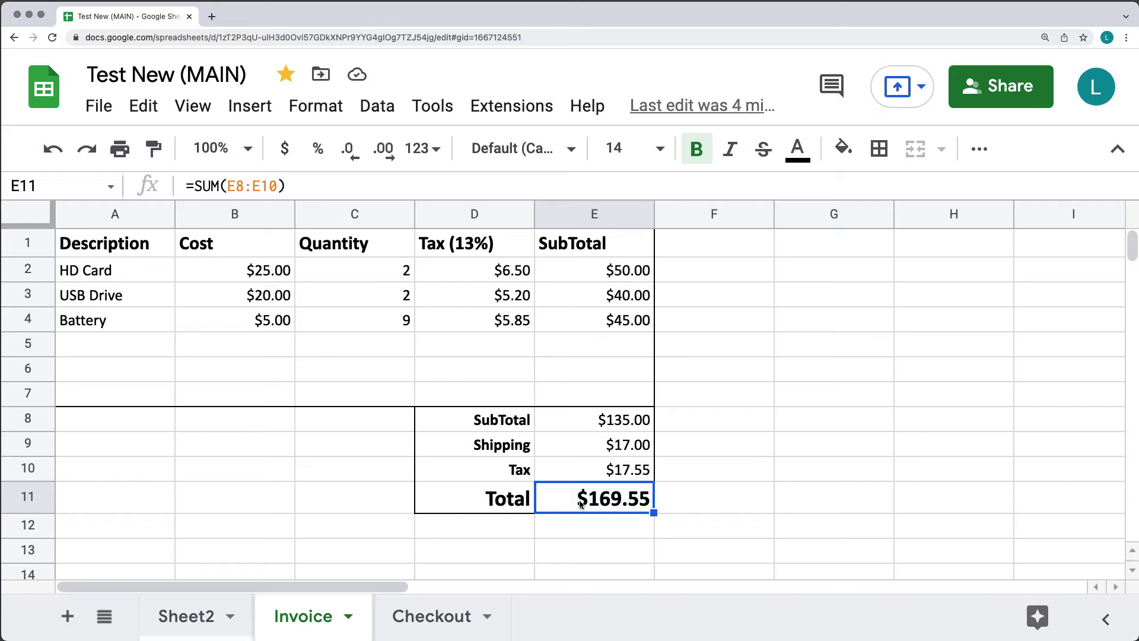
click(371, 186)
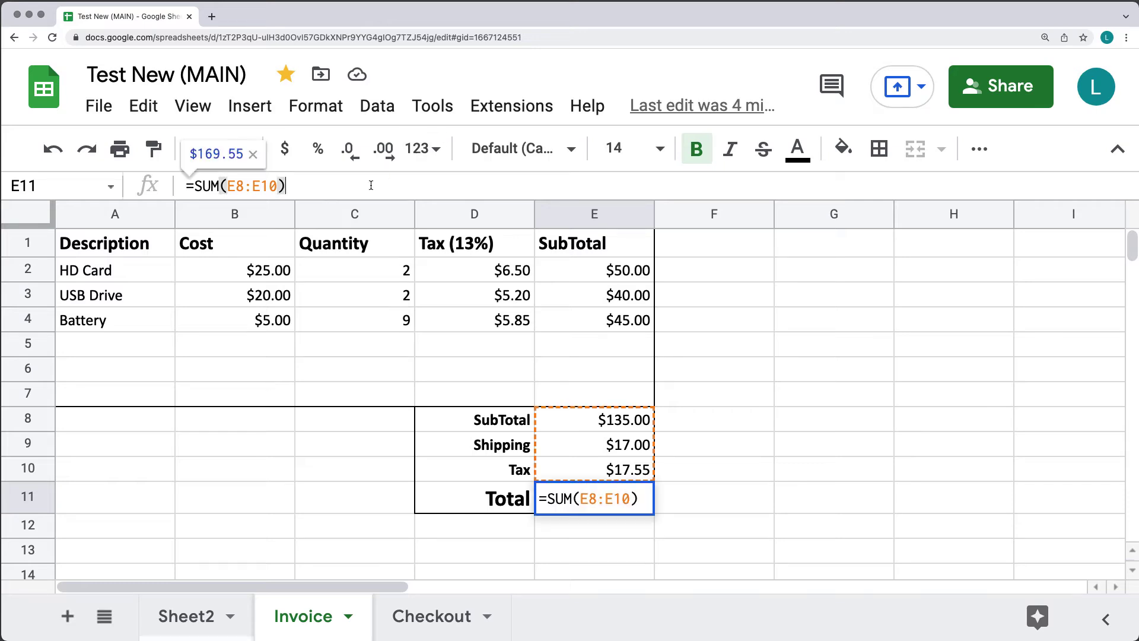
- Set the Battery quantity in C4 to 3 and check its tax, subtotal and the invoice total
click(407, 325)
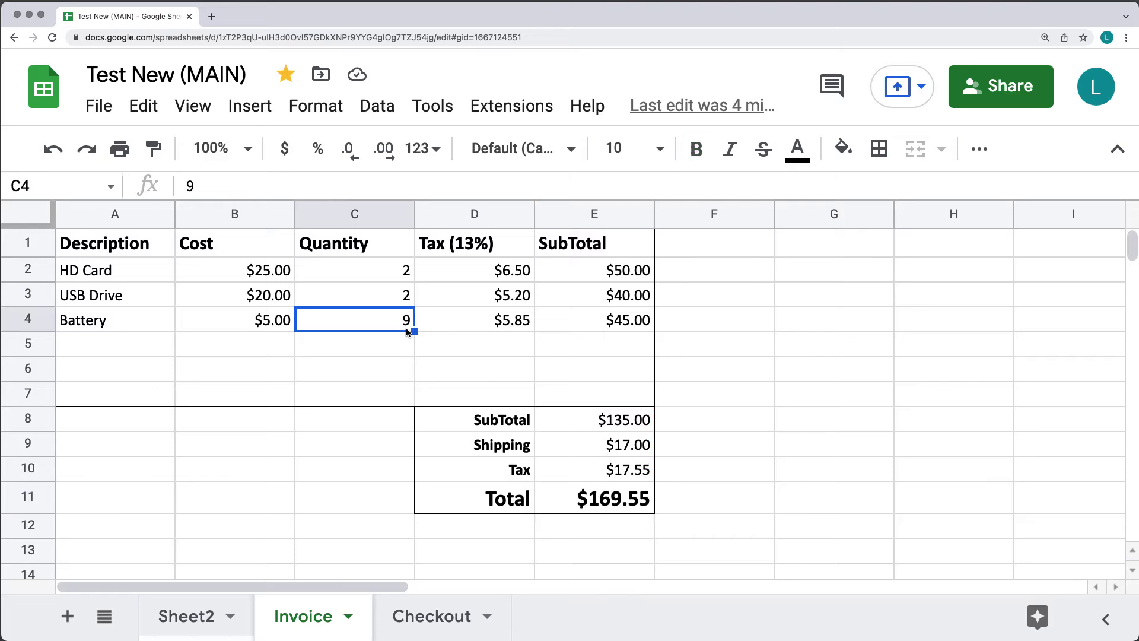
double_click(405, 323)
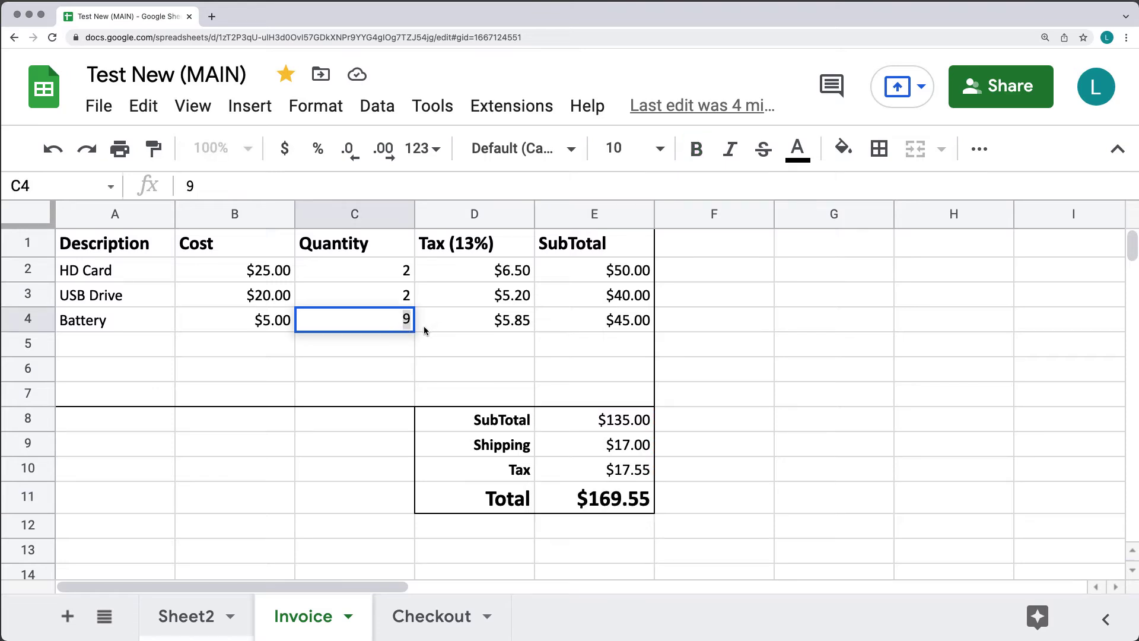
text(3)
click(401, 399)
click(489, 327)
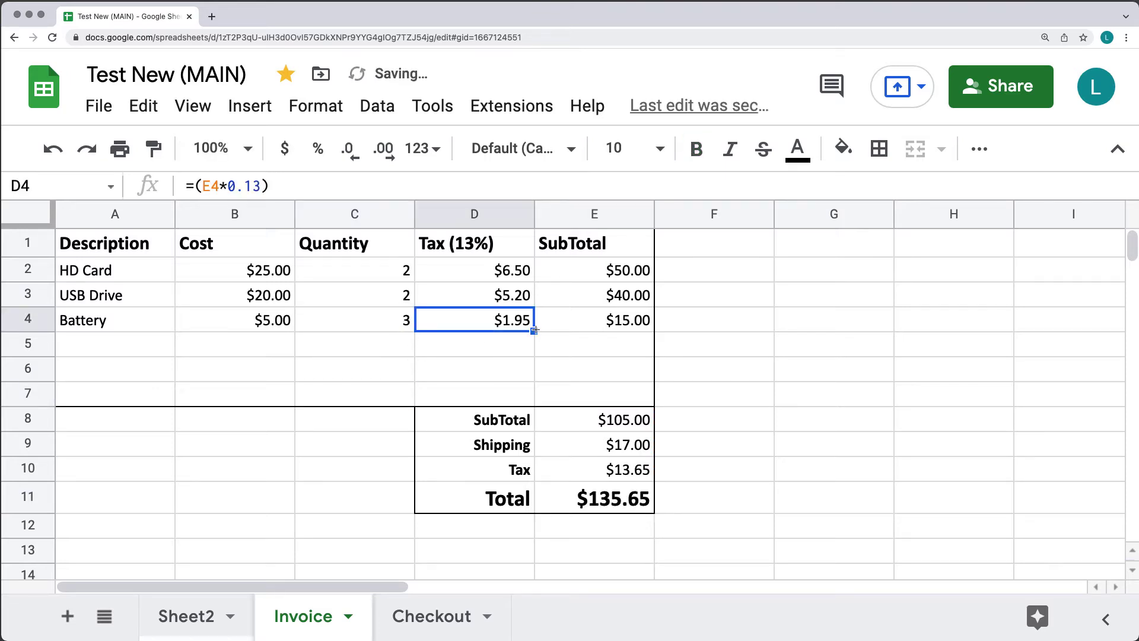
click(595, 321)
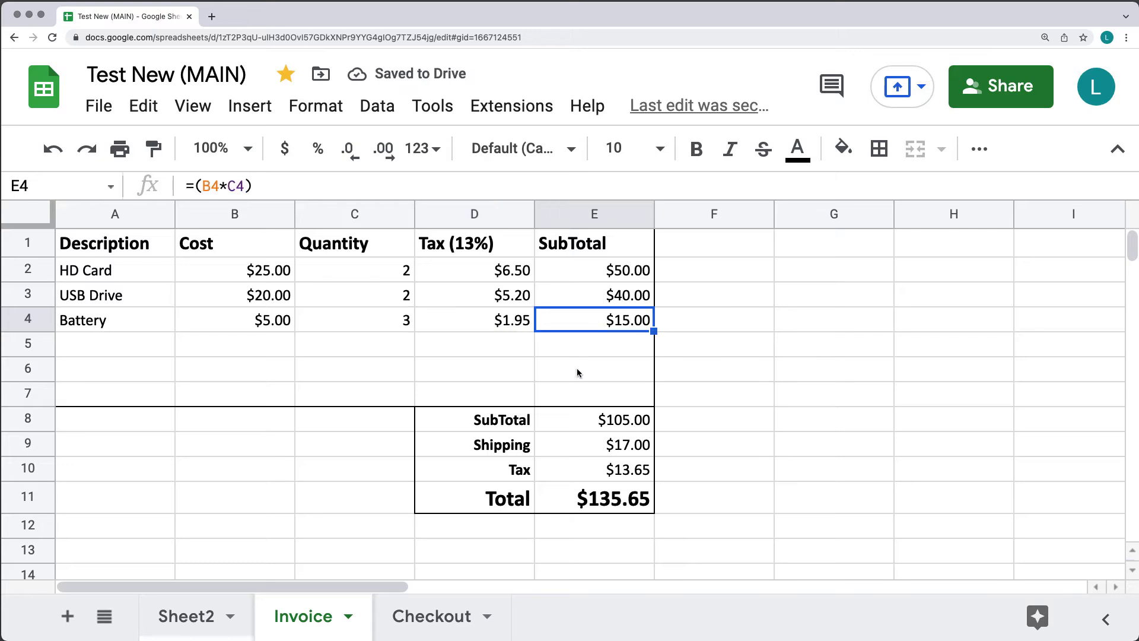
click(602, 501)
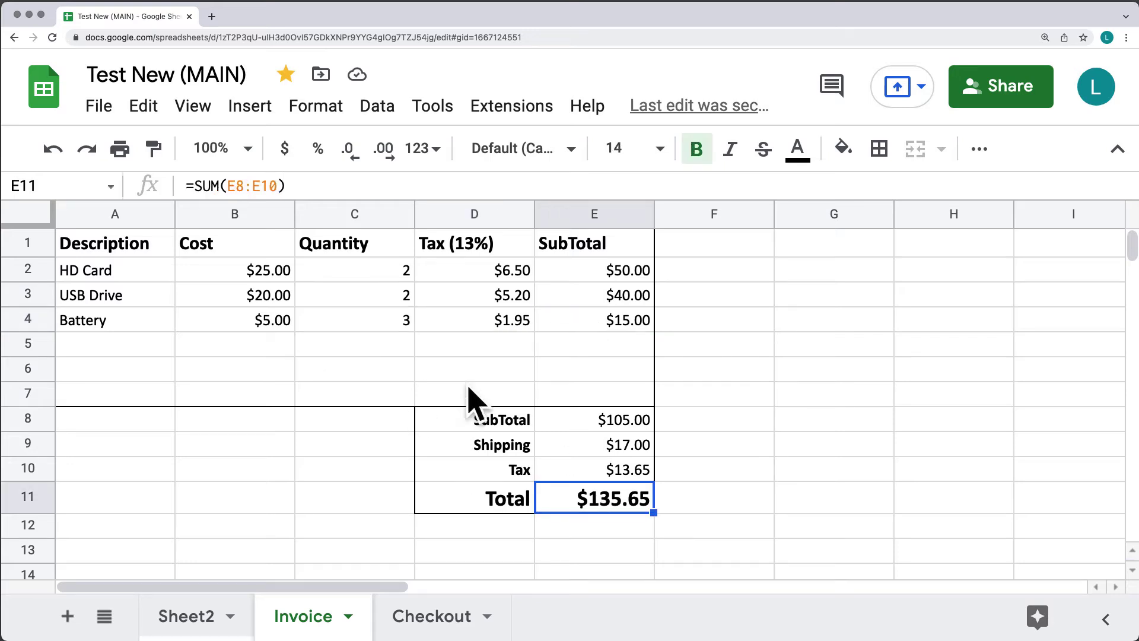
- Set the Battery cost in B4 to 7
click(267, 320)
double_click(266, 320)
drag(261, 320, 328, 318)
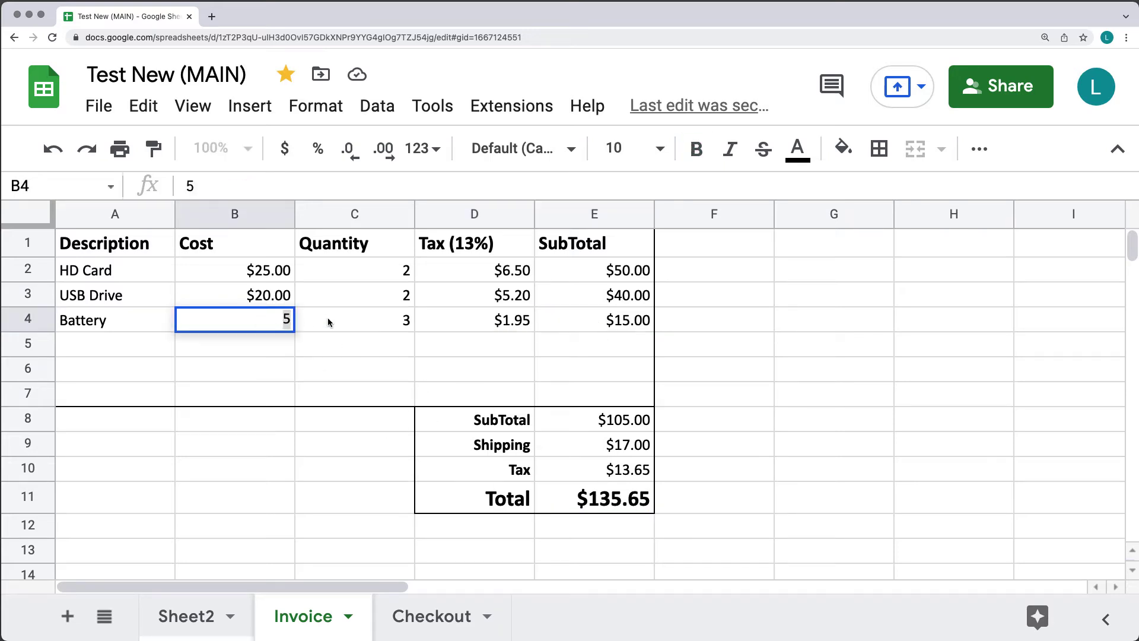
text(7)
click(290, 376)
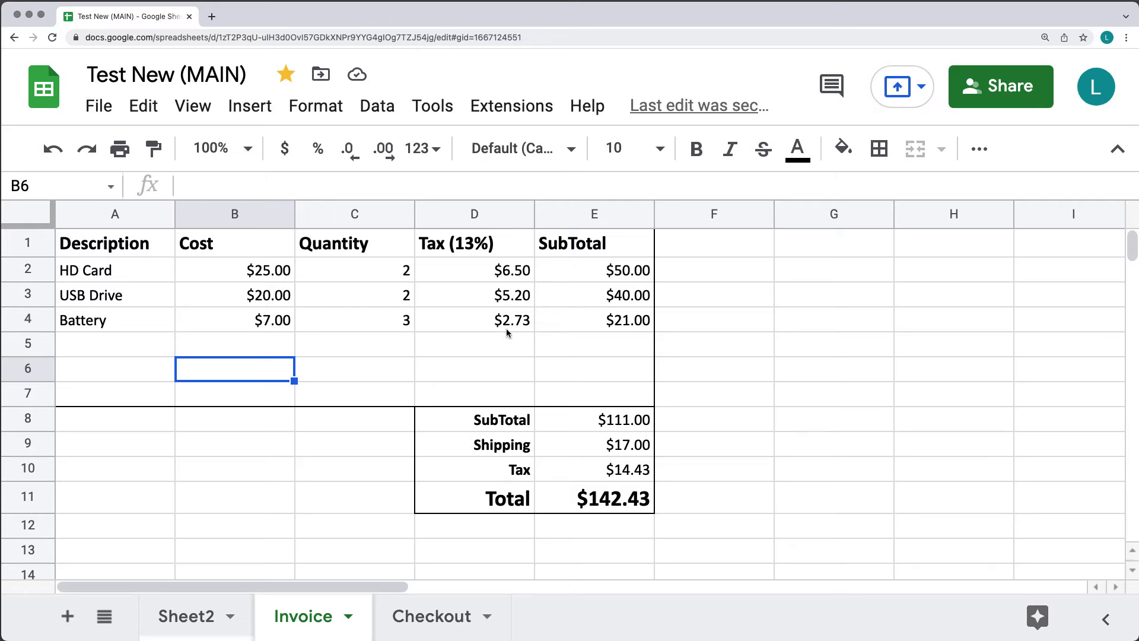
- Set the USB Drive cost in B3 to 19.5
double_click(264, 303)
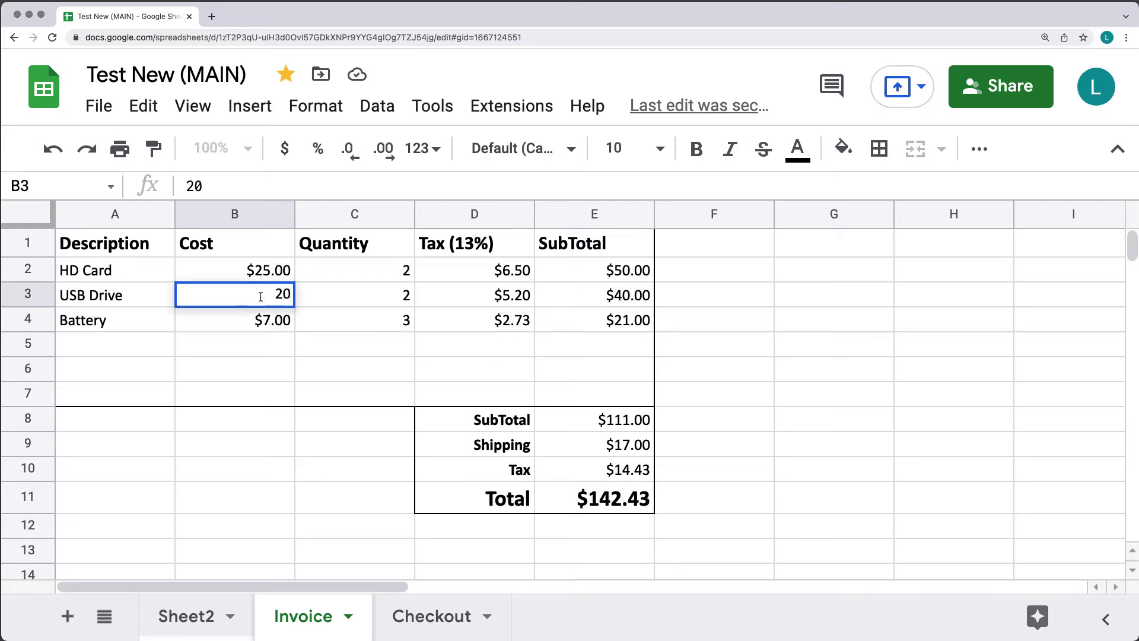
drag(265, 296, 297, 294)
text(19.5)
click(330, 376)
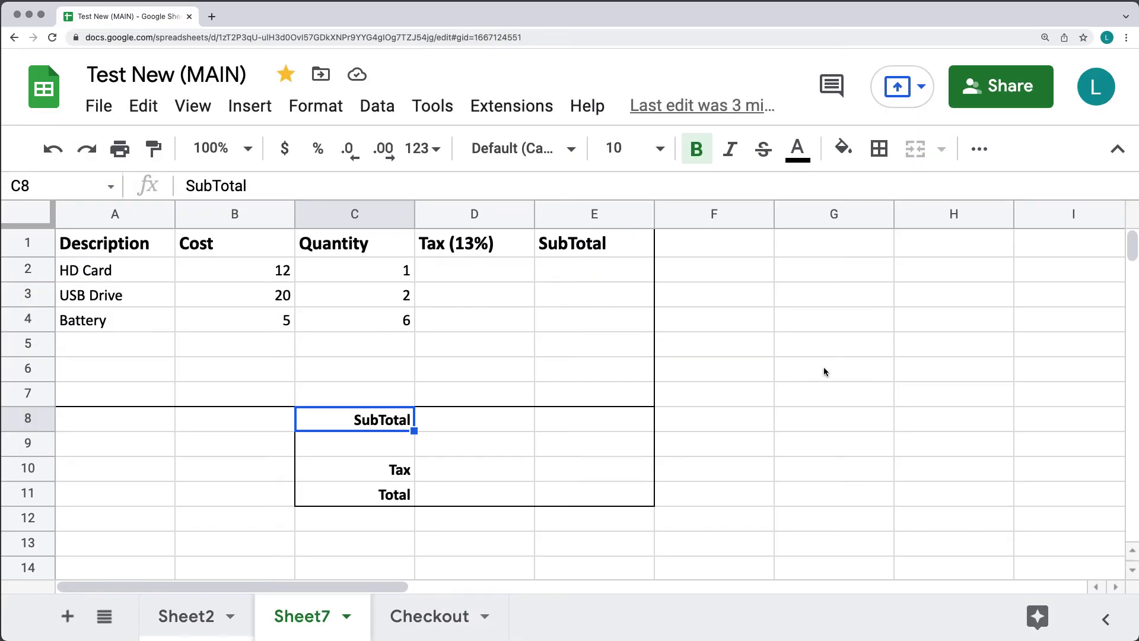
- Enter the practice formula =(5+5-3) in the empty cell D5 of Sheet7
click(823, 371)
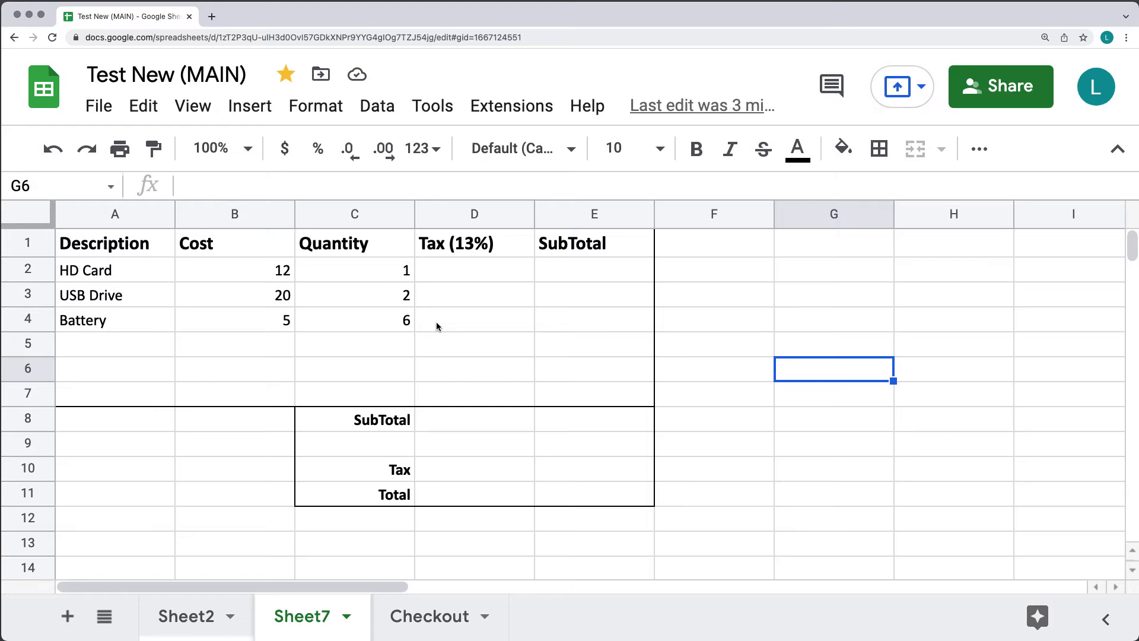
click(448, 350)
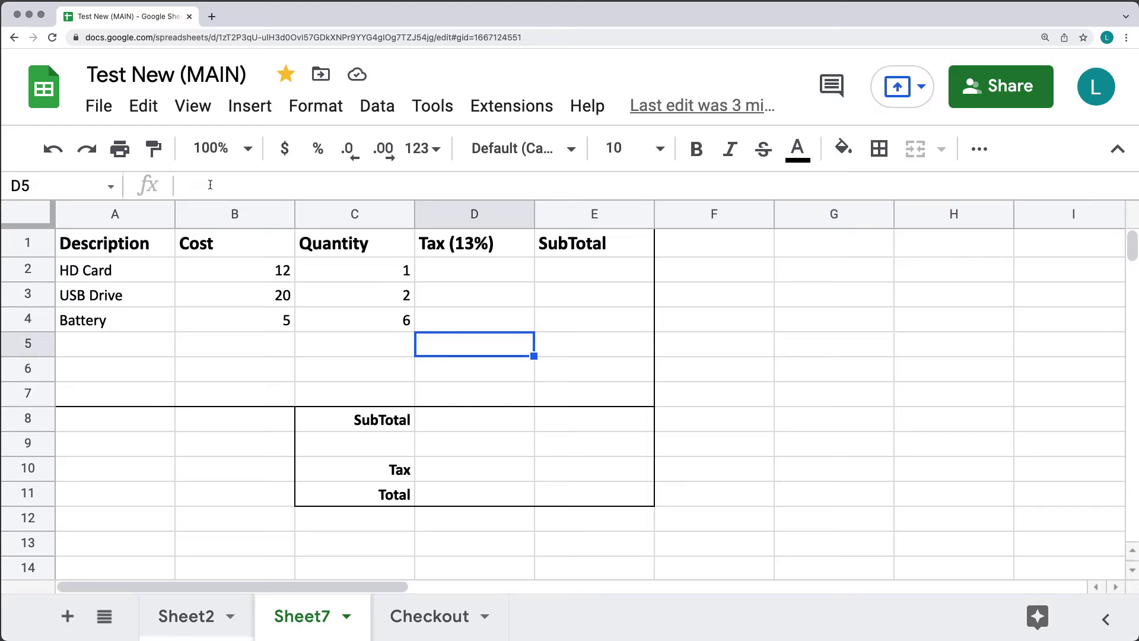
click(210, 184)
text(=)
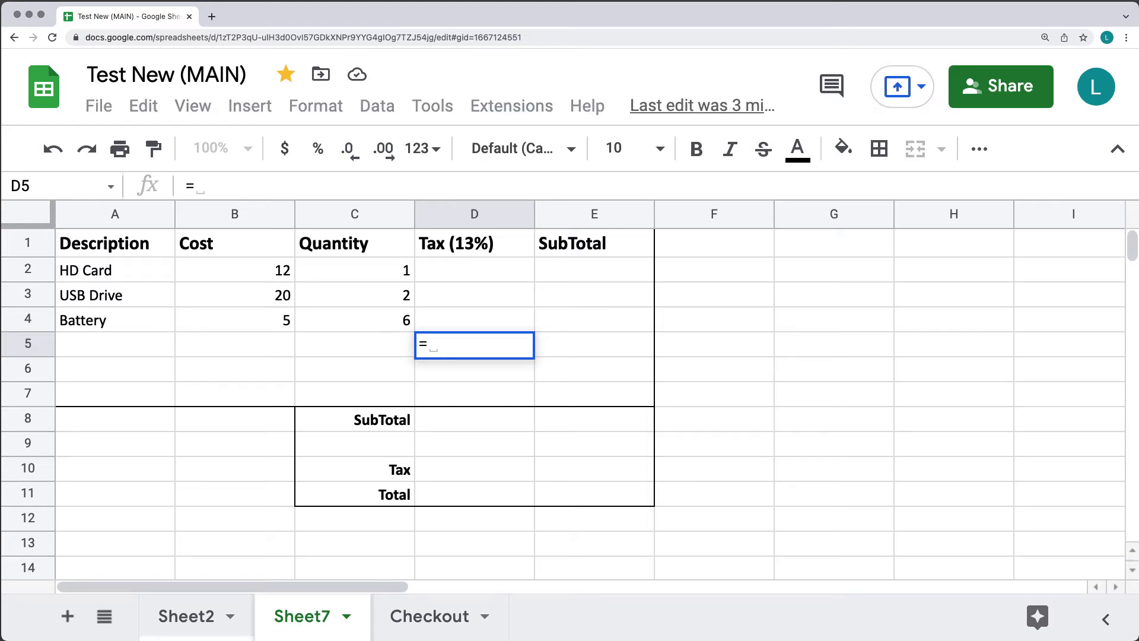
text((5+5-3)
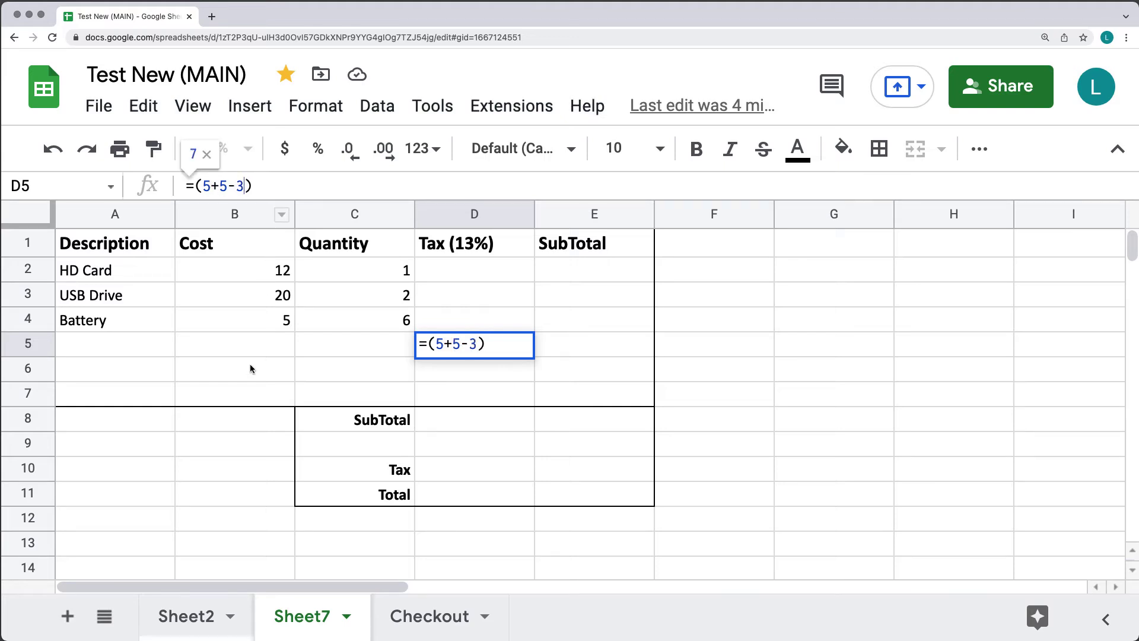
key(Return)
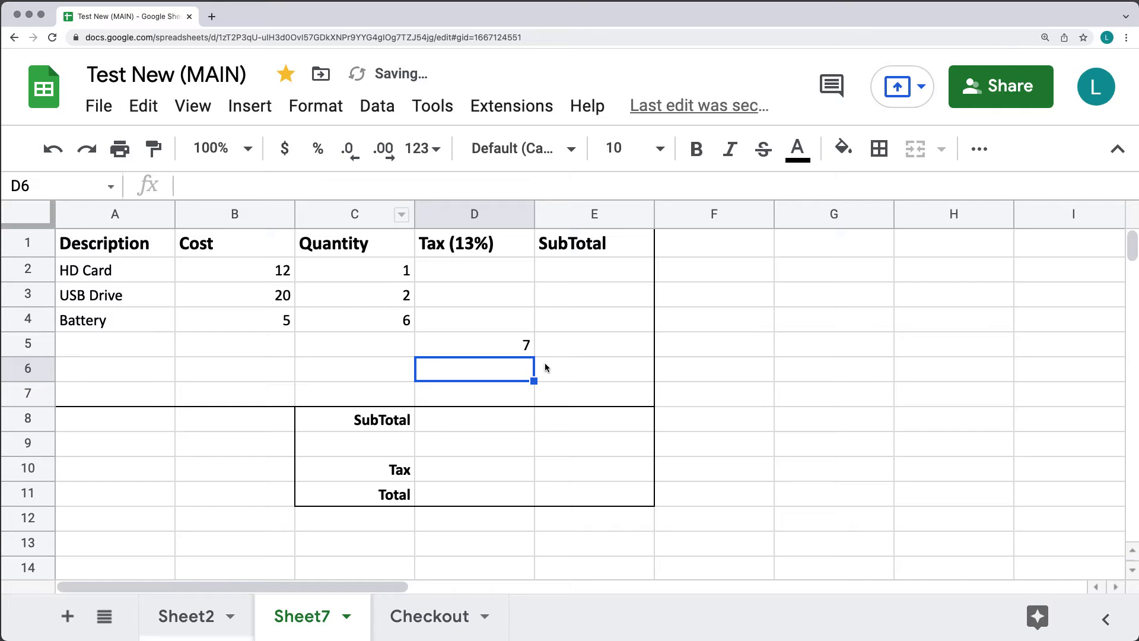
- Extend the formula in D5 with a multiplication so it reads =(5+5-3*5)
click(509, 346)
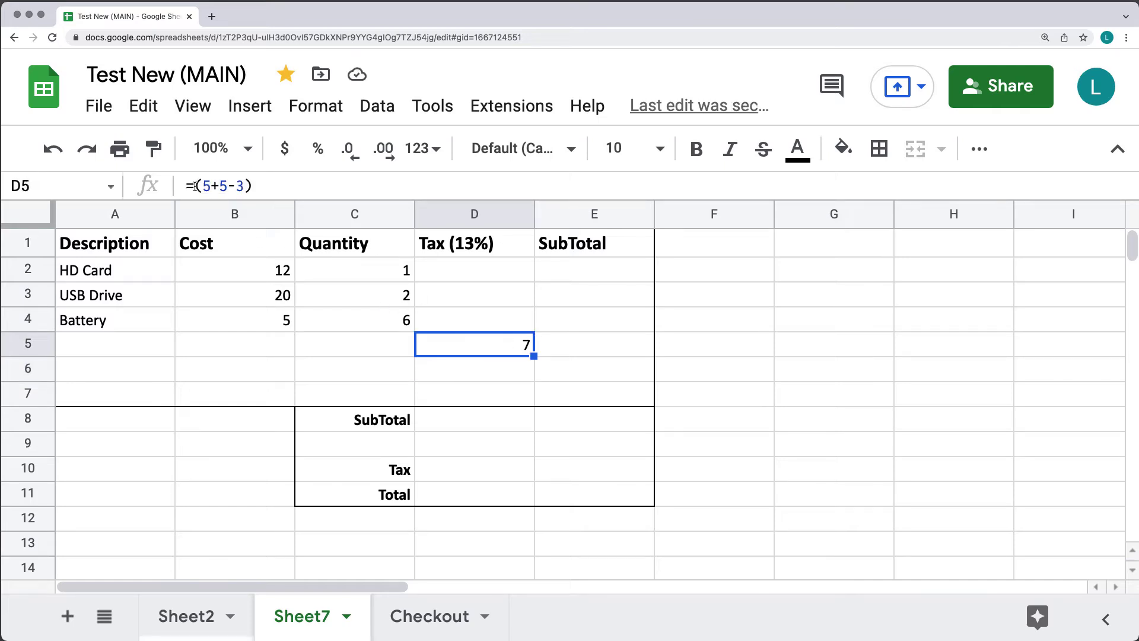
click(245, 185)
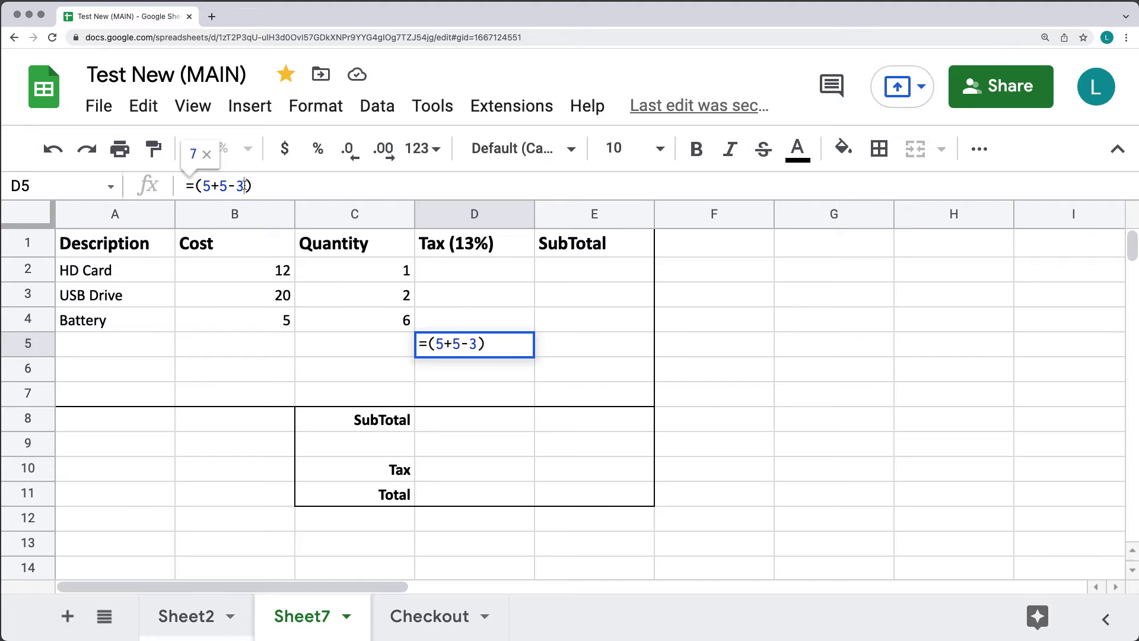
text(*5)
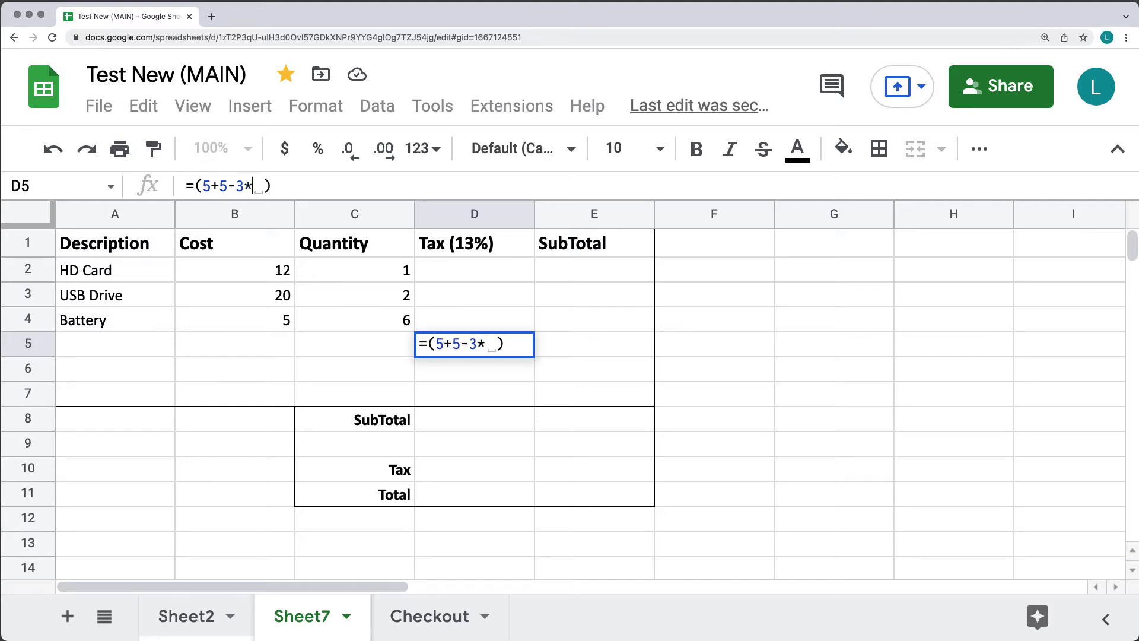
key(Return)
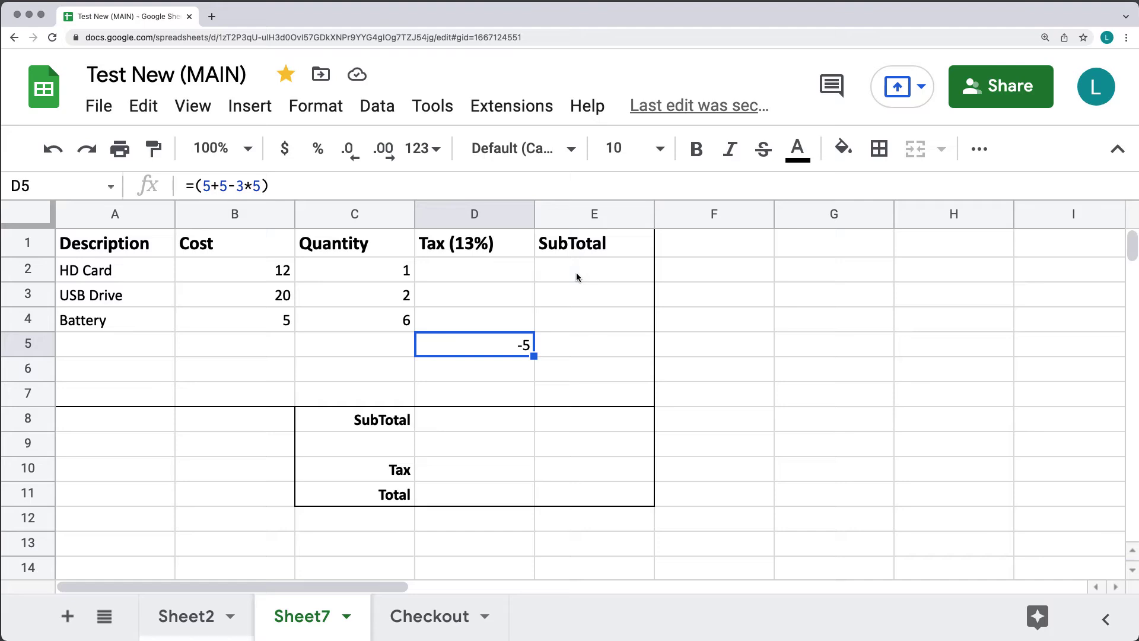
click(240, 271)
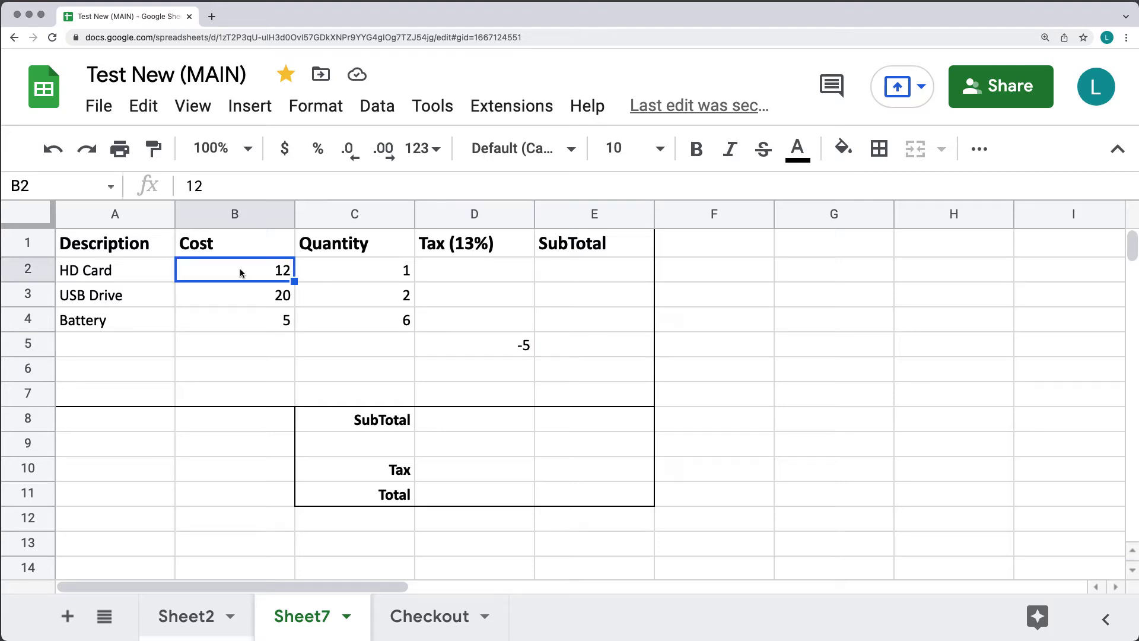
click(349, 271)
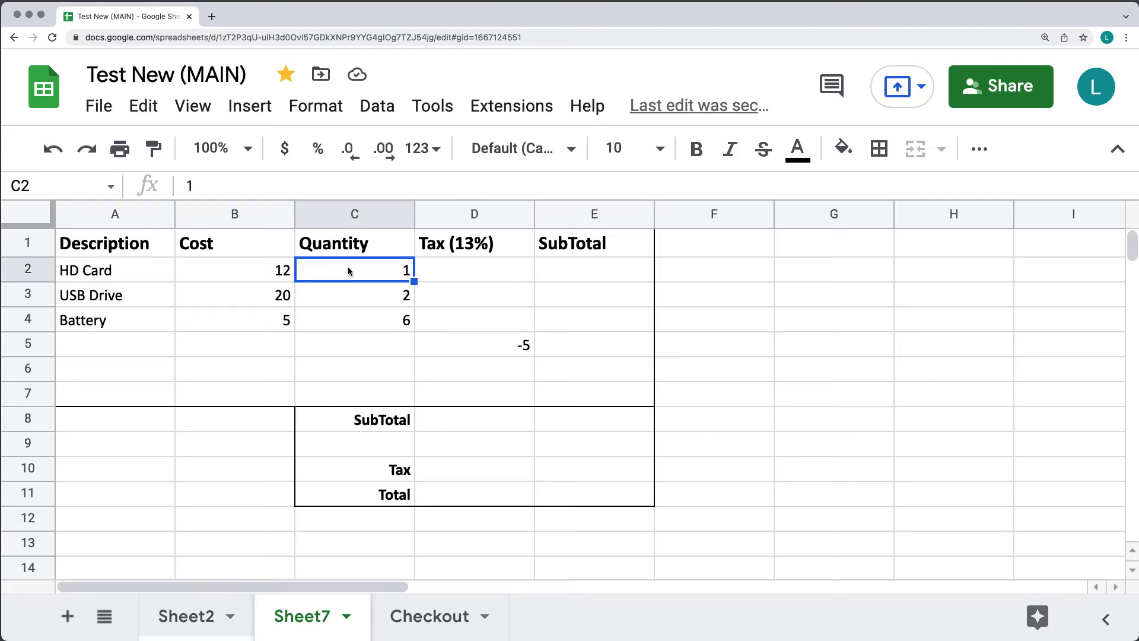
click(219, 270)
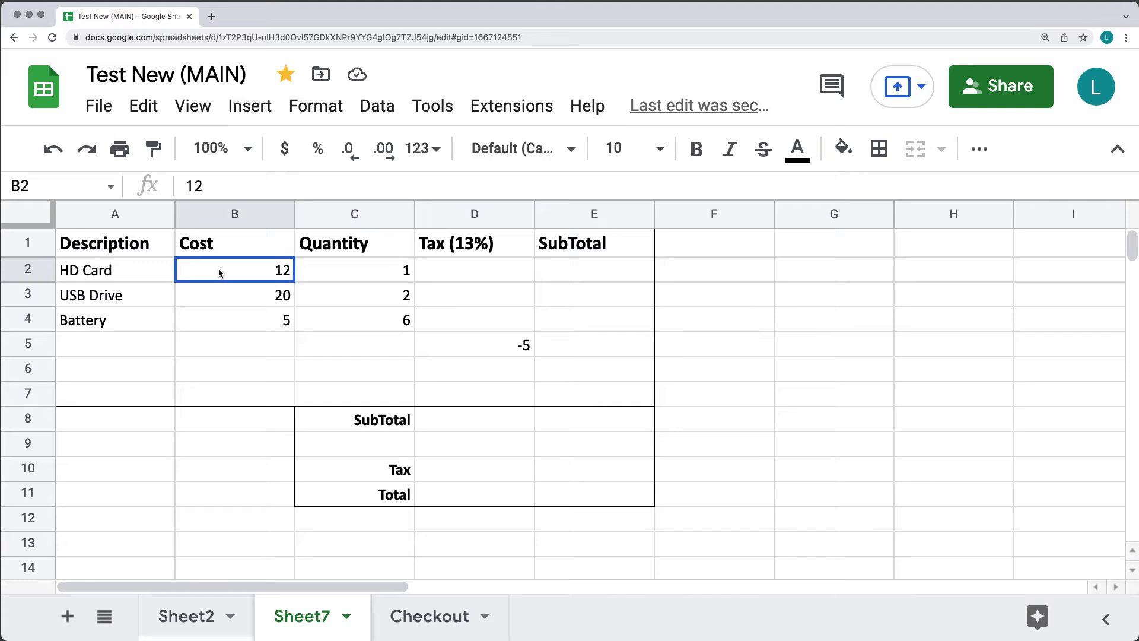
click(337, 276)
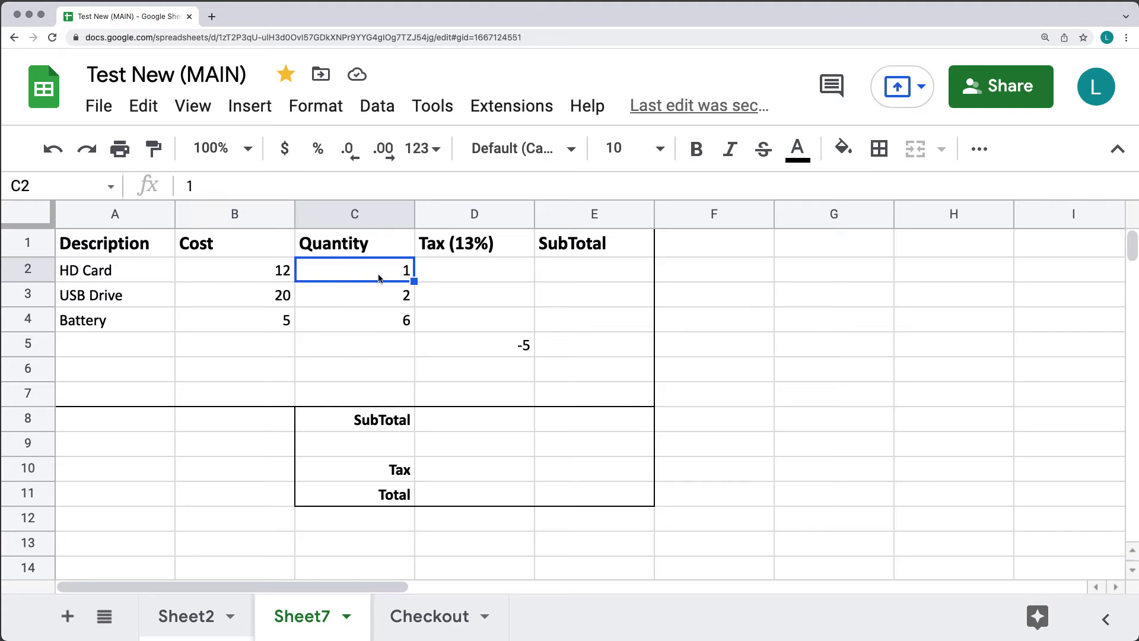
- Enter the subtotal formula =(B2*C2) in E2 and accept the suggested autofill for the rows below it
click(586, 275)
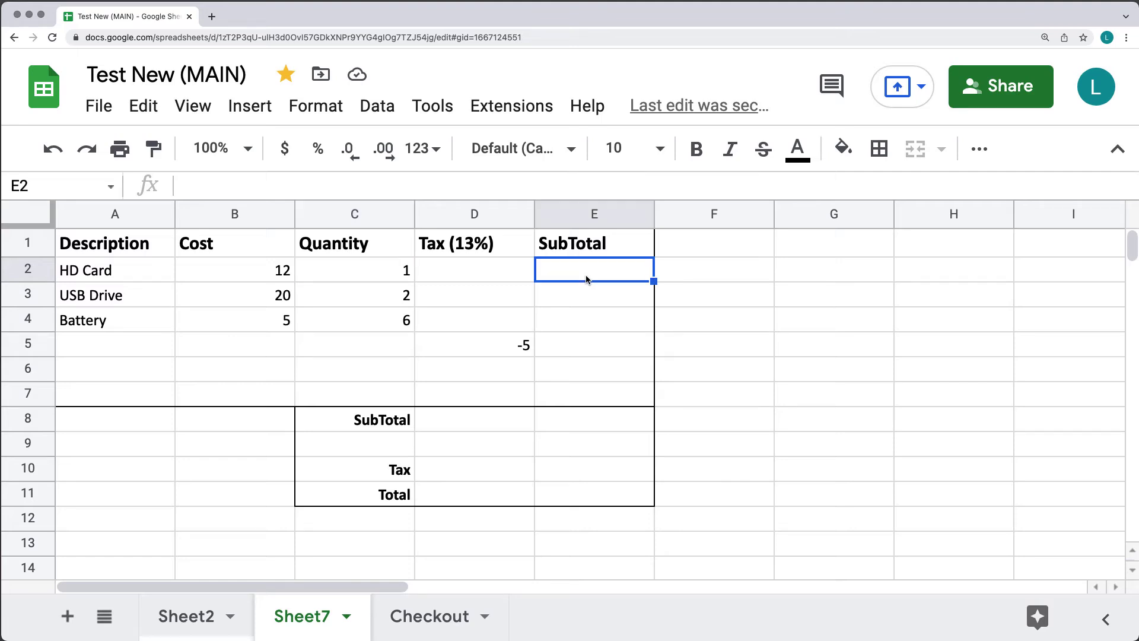
click(230, 188)
text(=)
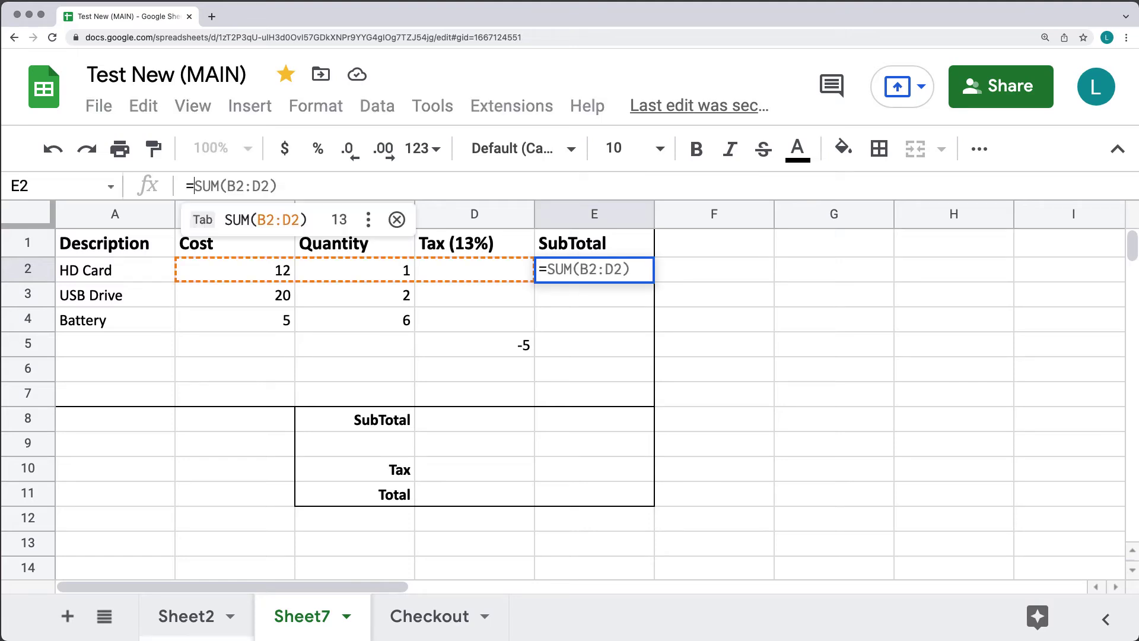
text(())
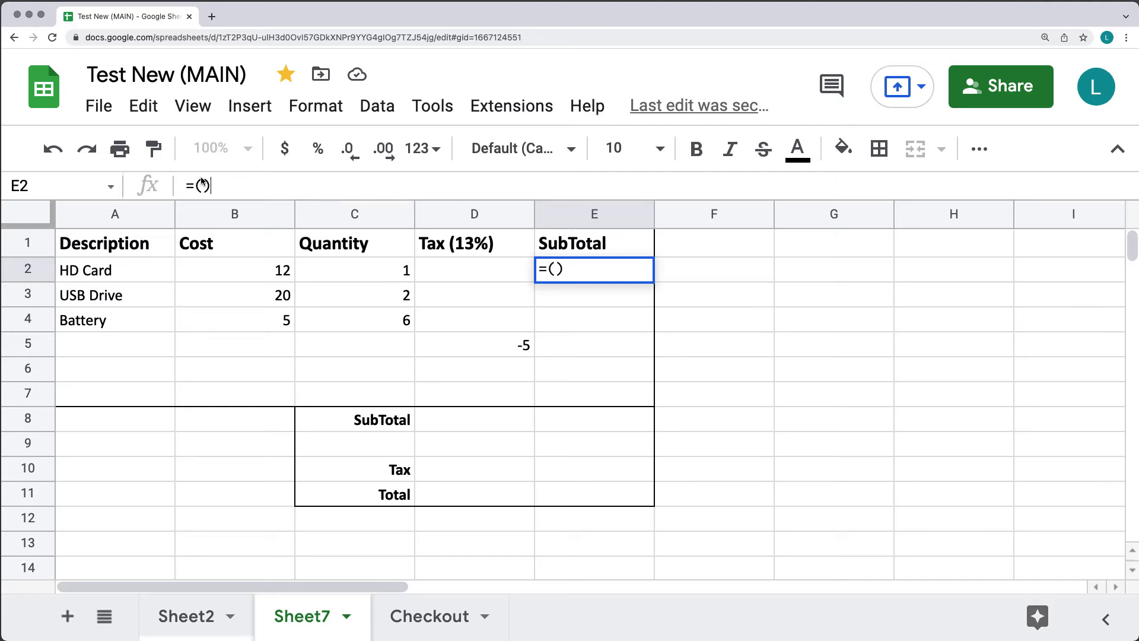
key(Left)
text(B2)
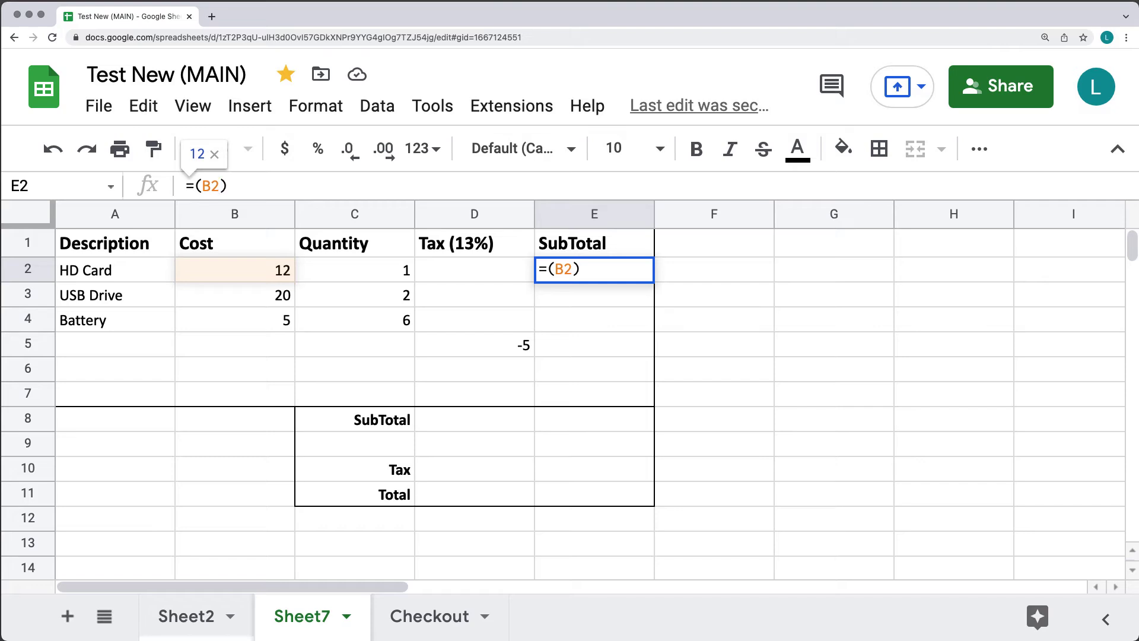
text(+)
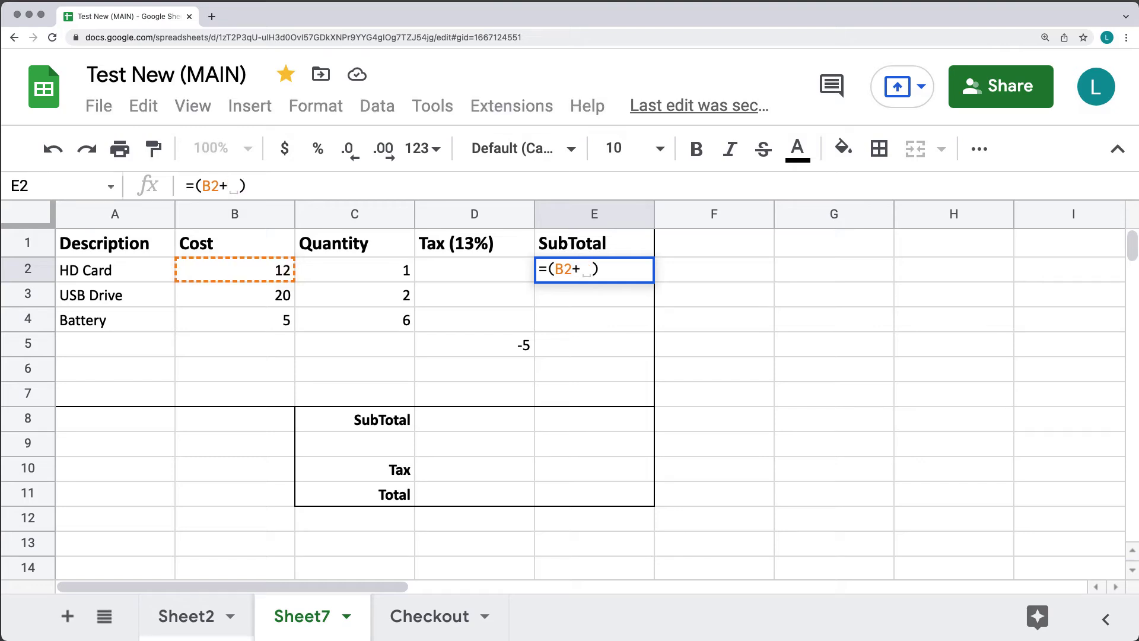
key(BackSpace)
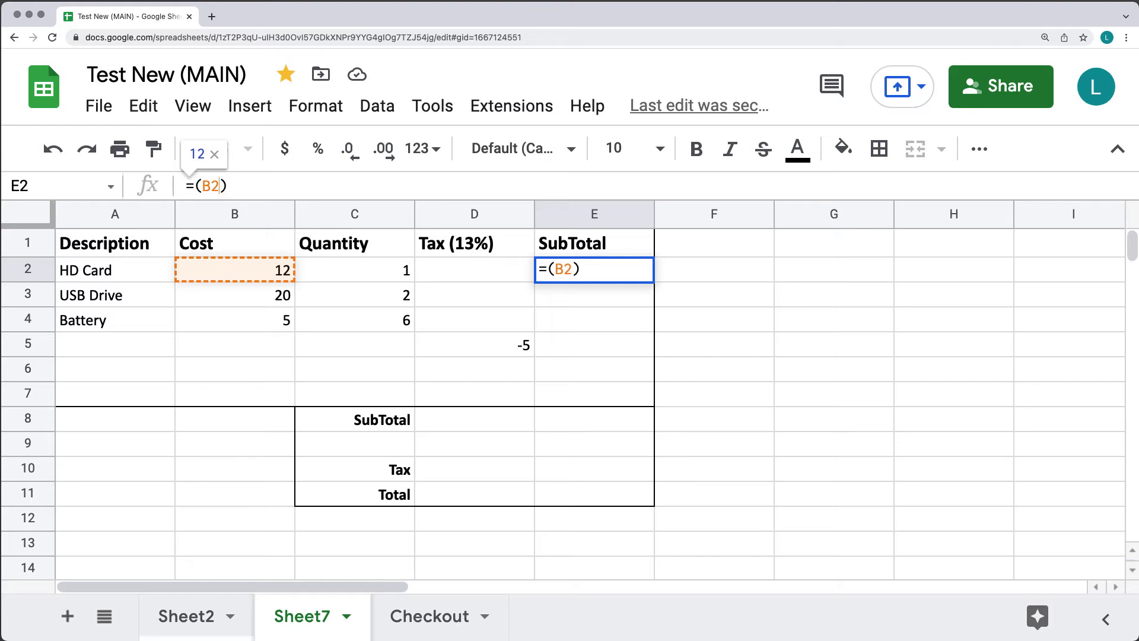
text(*)
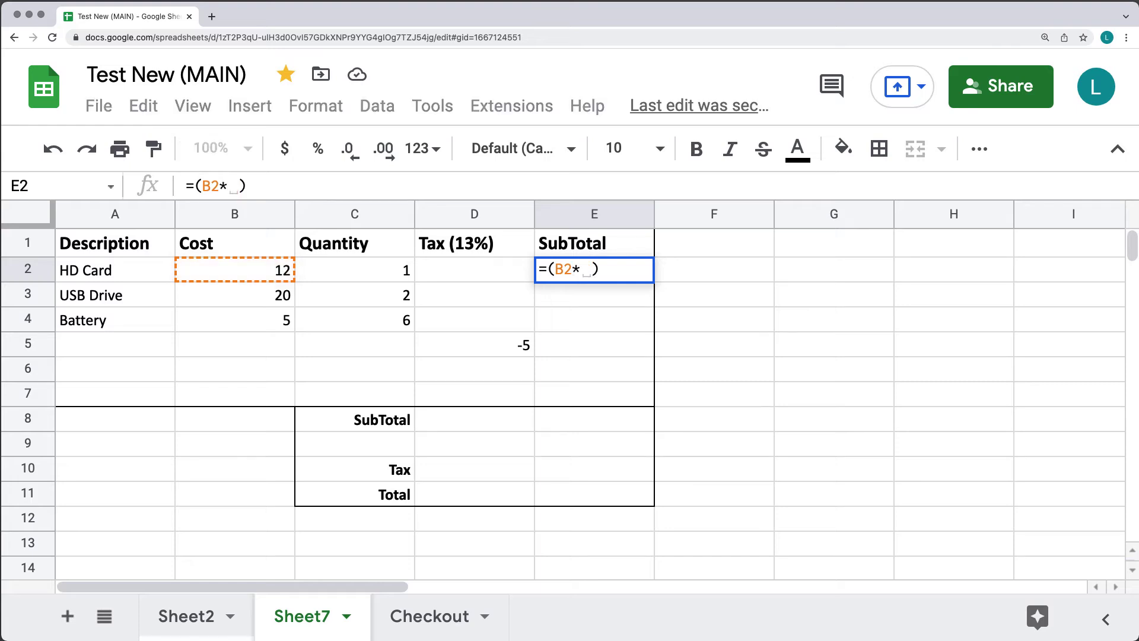
text(C)
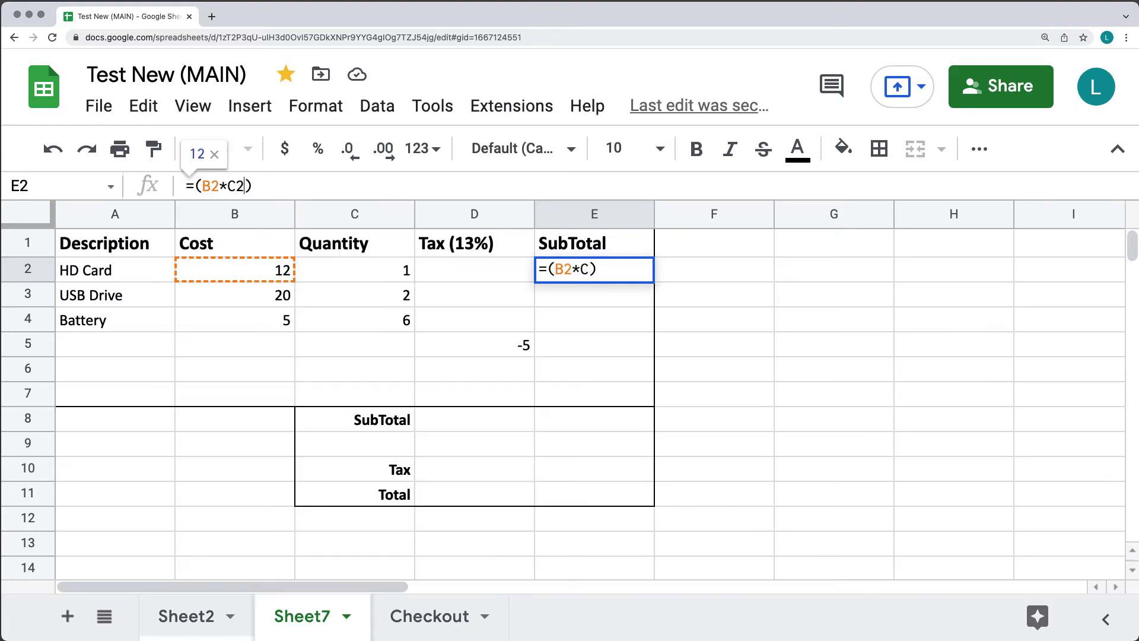
text(2)
key(Return)
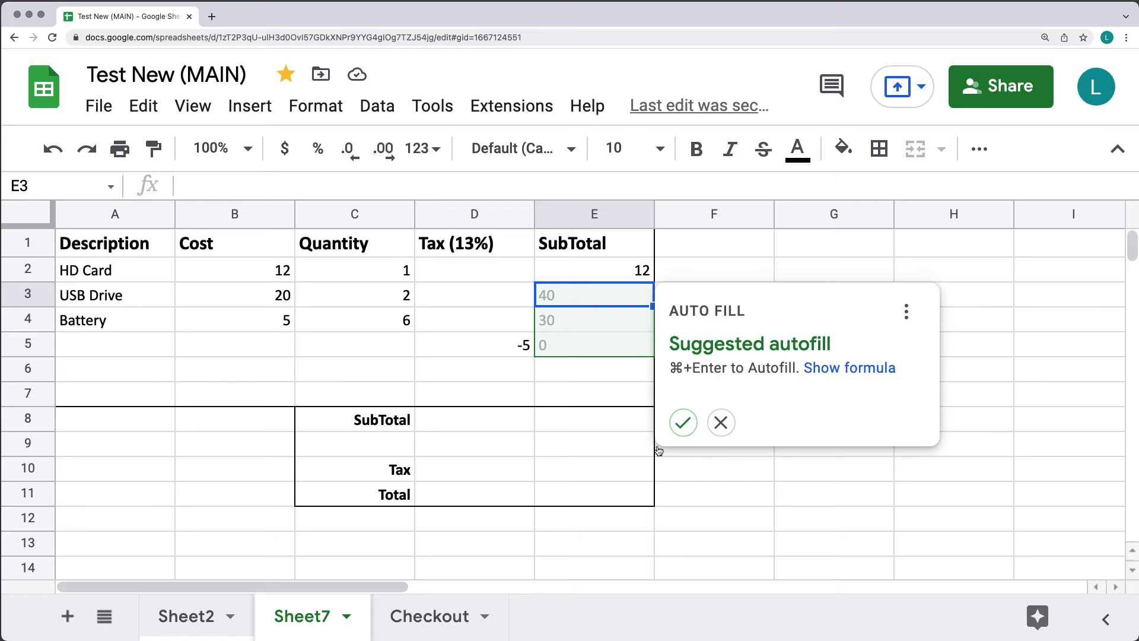
click(682, 423)
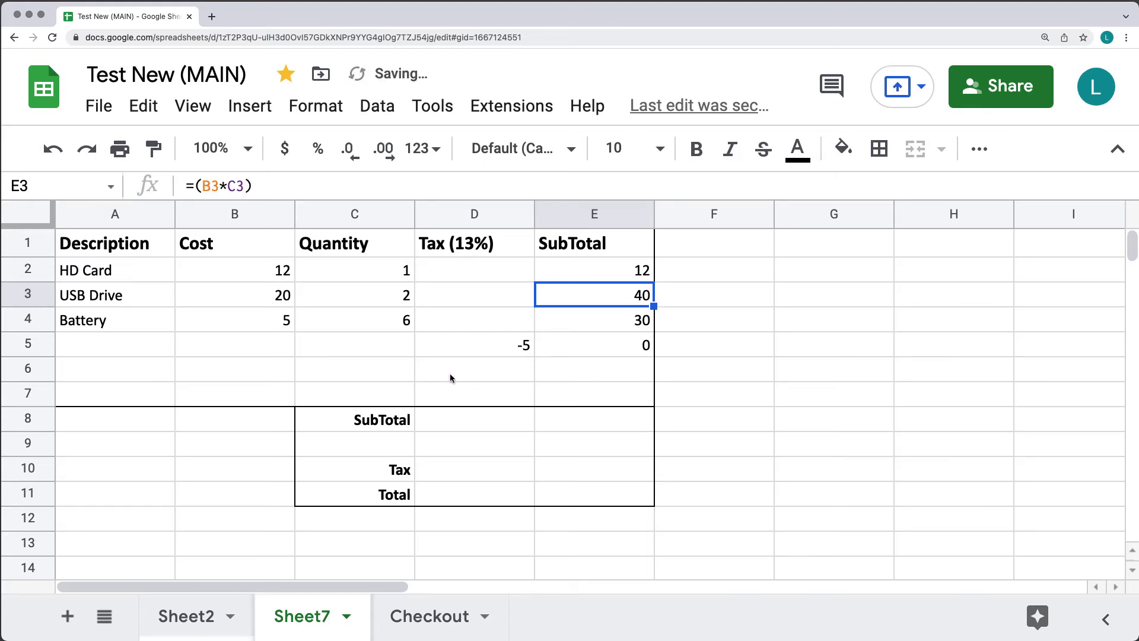
- Clear the practice formula in D5 and the surplus autofilled subtotal in E5
drag(430, 346, 606, 346)
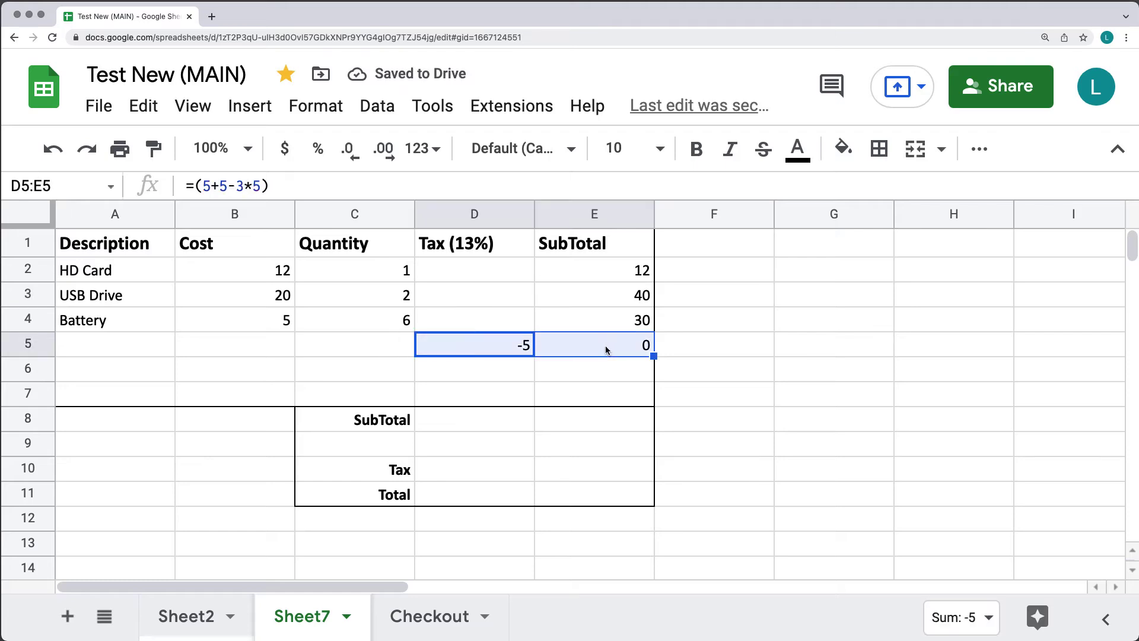
key(Delete)
click(735, 322)
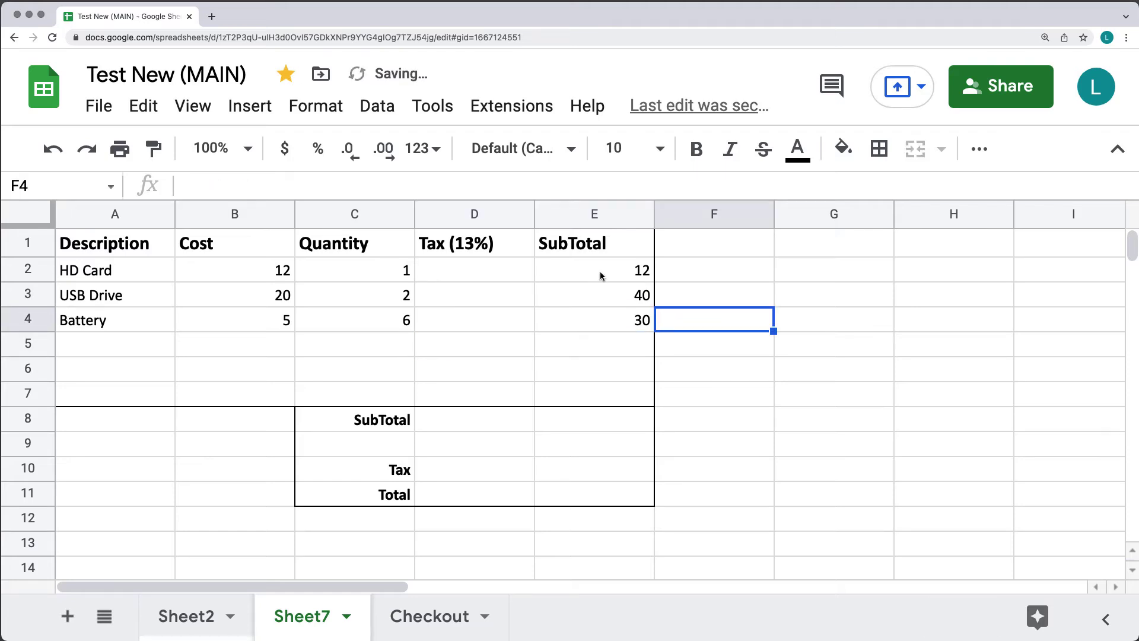
- Set the HD Card quantity in C2 to 3
click(402, 272)
double_click(404, 271)
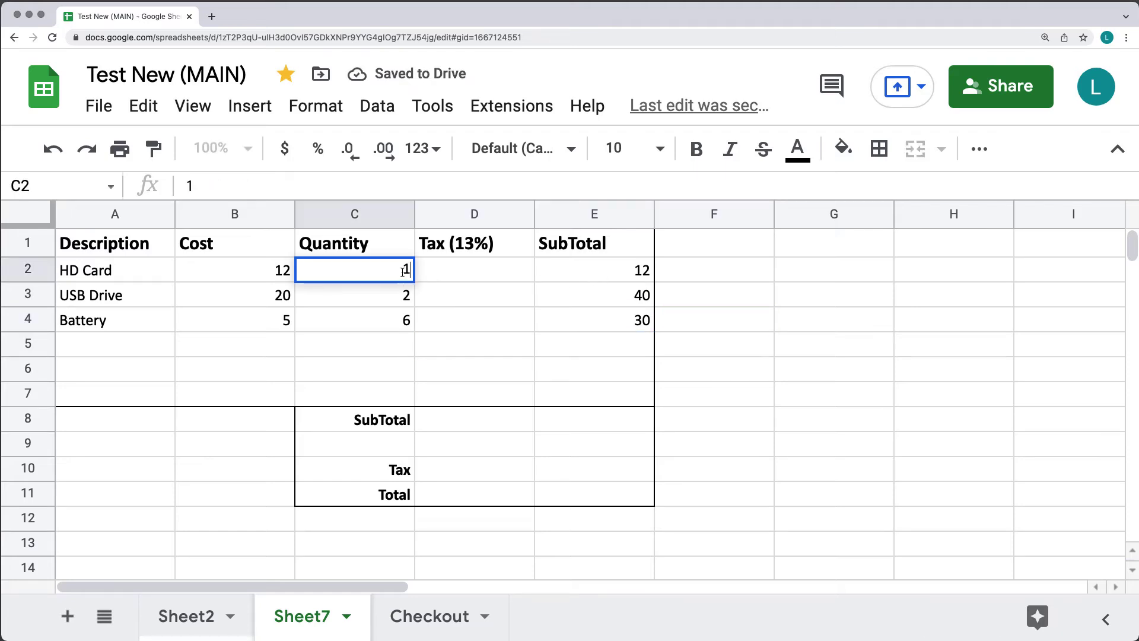
key(BackSpace)
text(3)
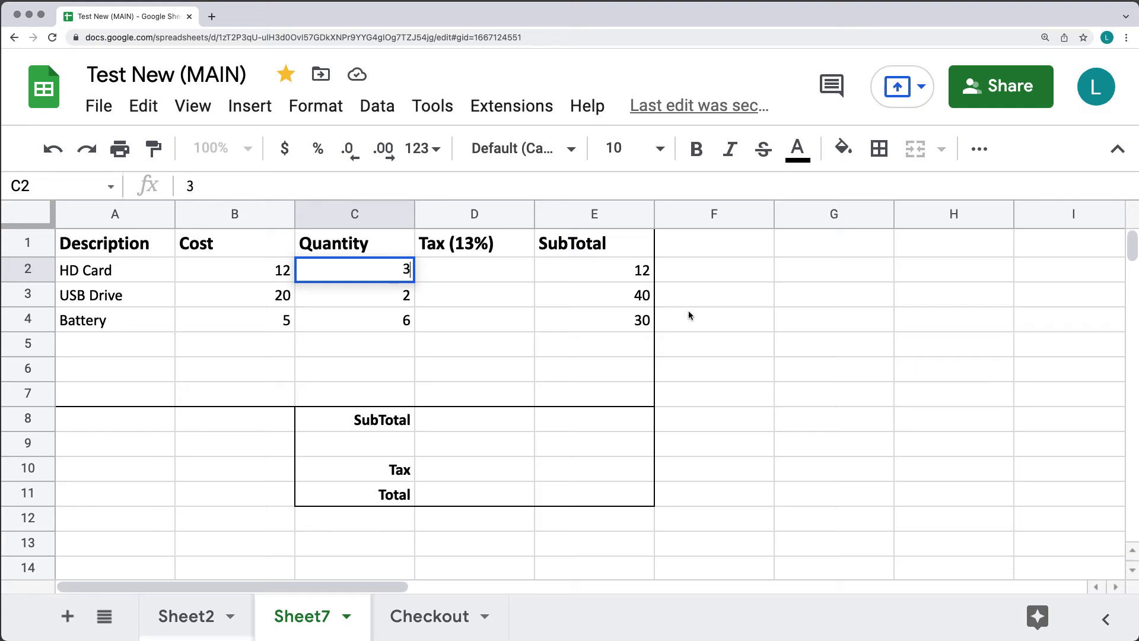
click(688, 310)
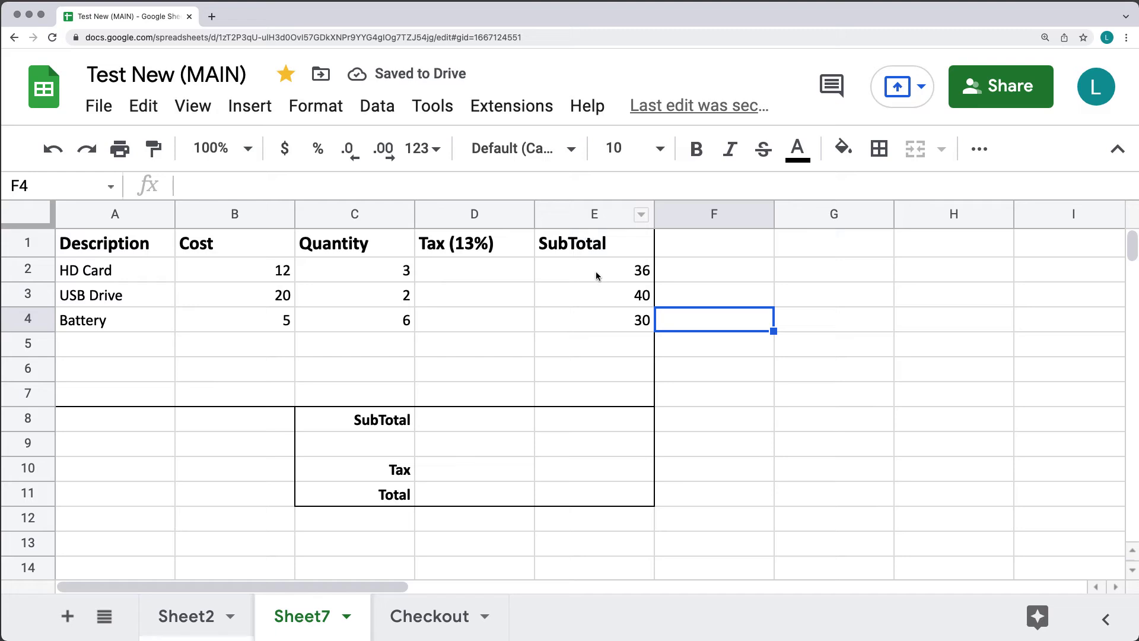
- Apply the Currency number format to the SubTotal column cells E2:E7
drag(596, 276, 596, 403)
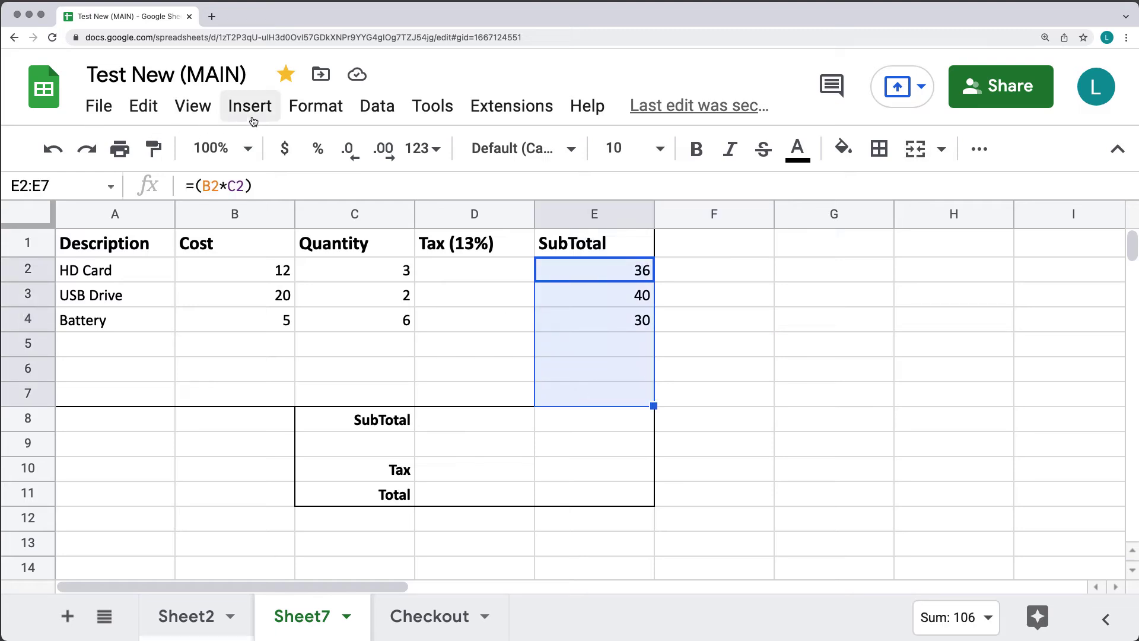
click(292, 113)
mouse_move(376, 221)
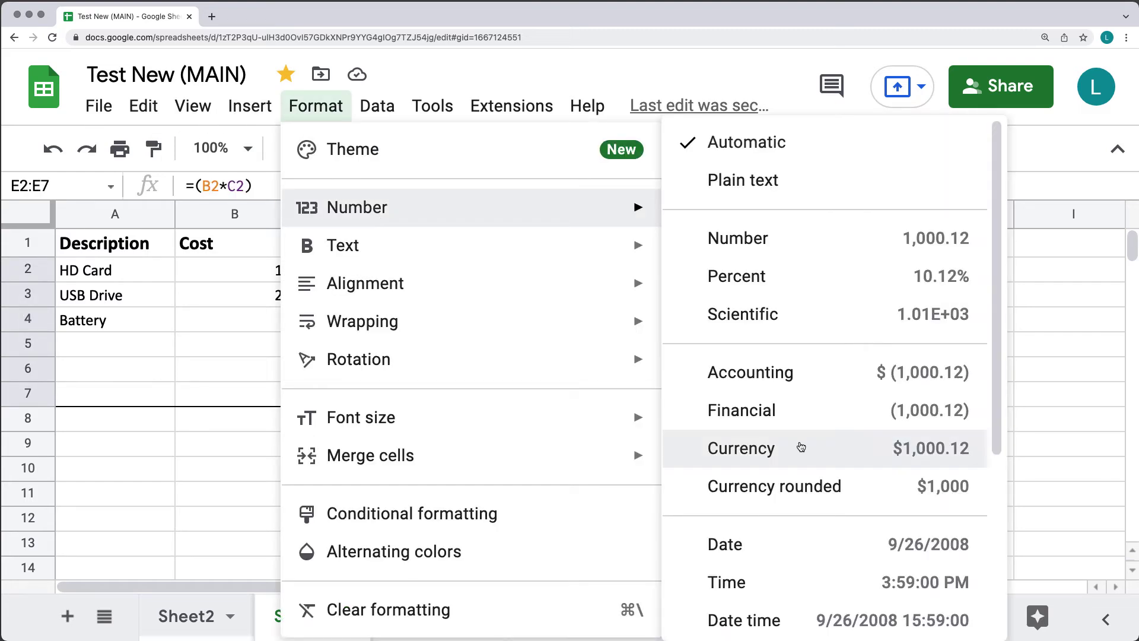
click(800, 447)
click(785, 340)
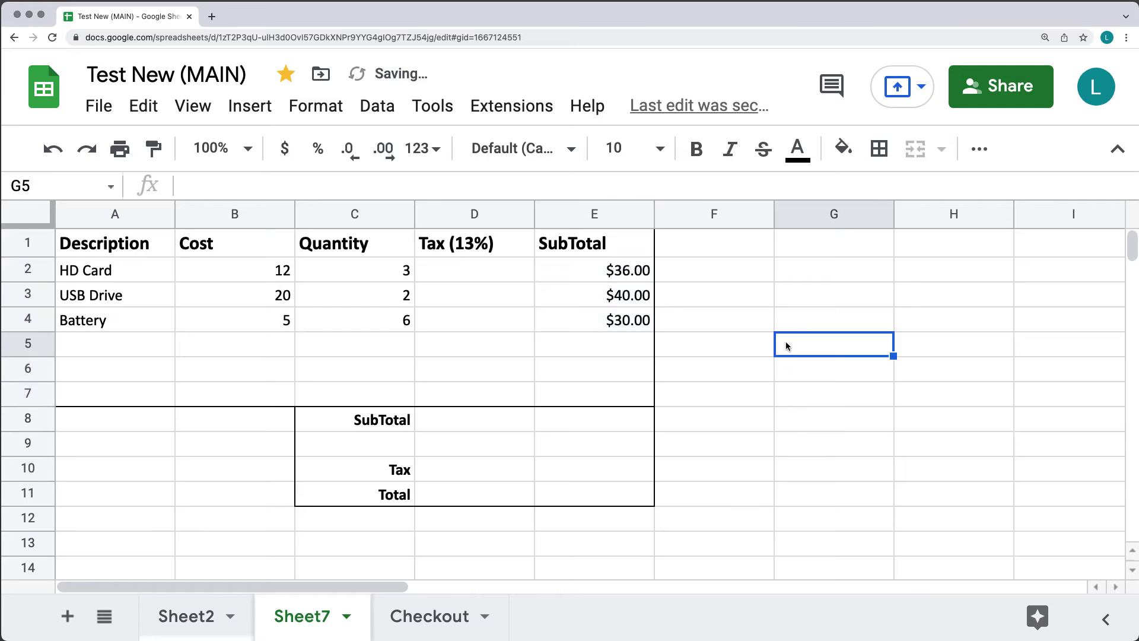
- Format the Cost column cells B2:B7 as Currency
drag(265, 272, 270, 329)
drag(267, 412, 267, 399)
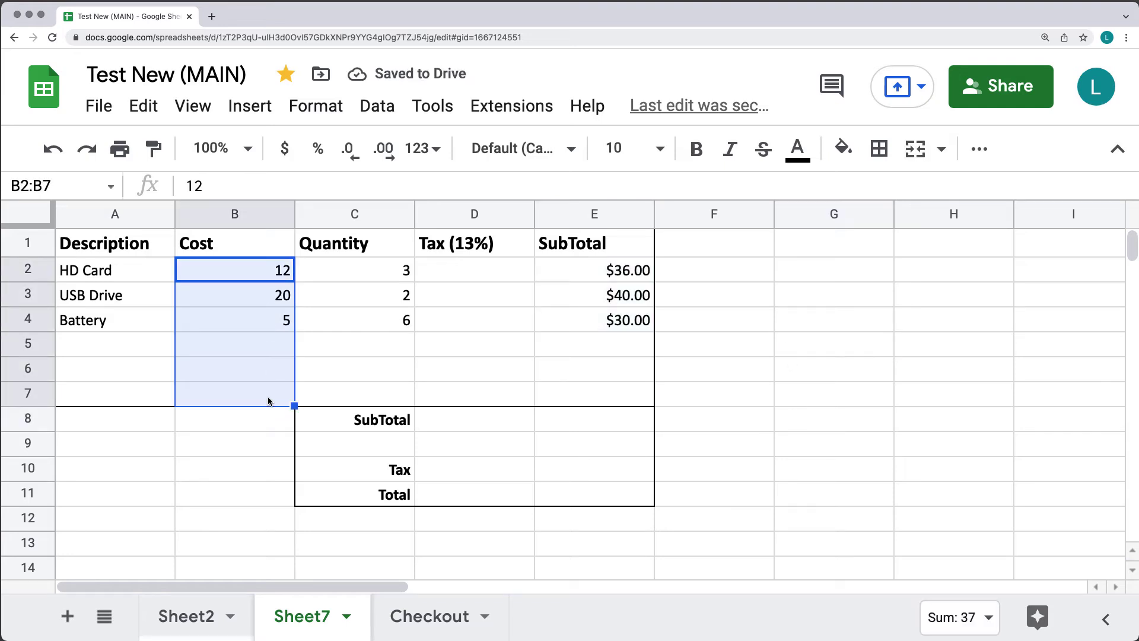
click(303, 107)
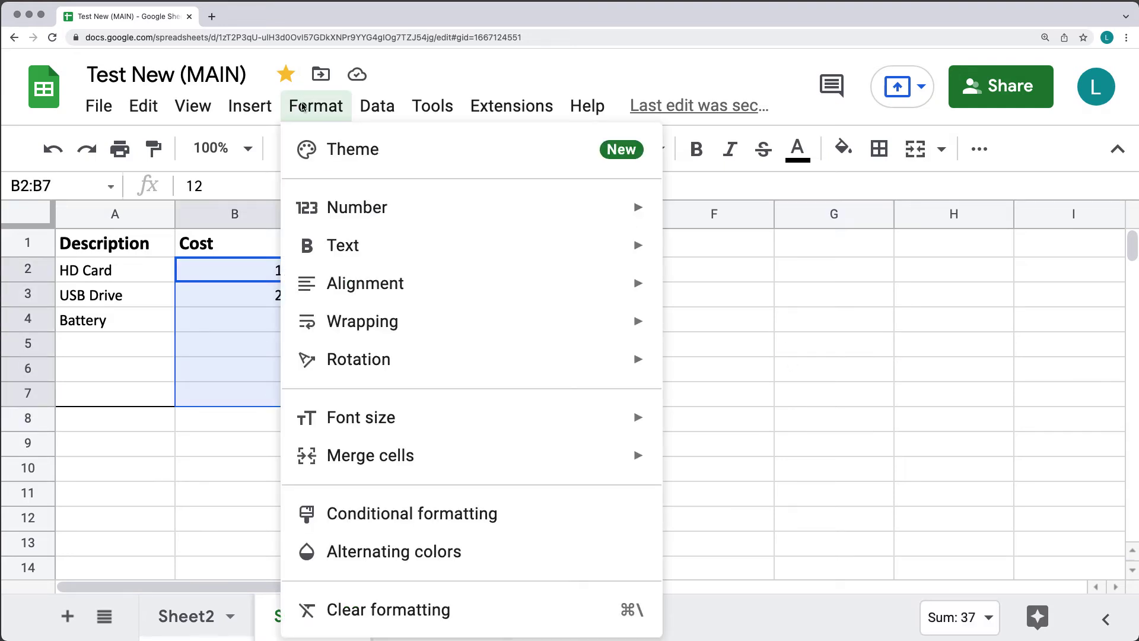
mouse_move(348, 209)
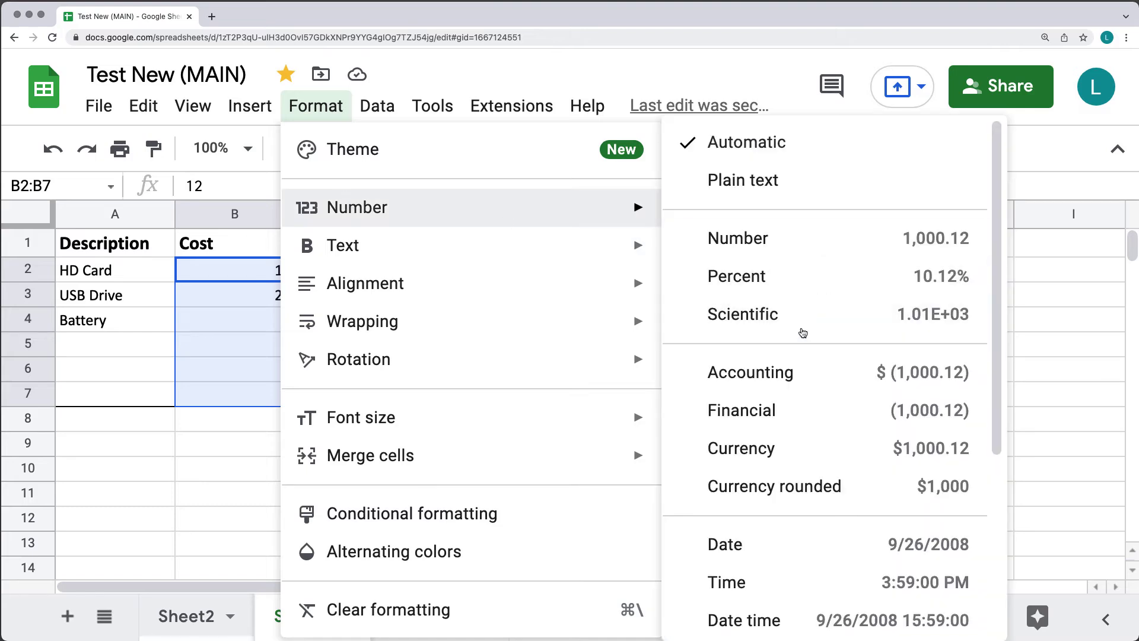
click(771, 449)
click(778, 314)
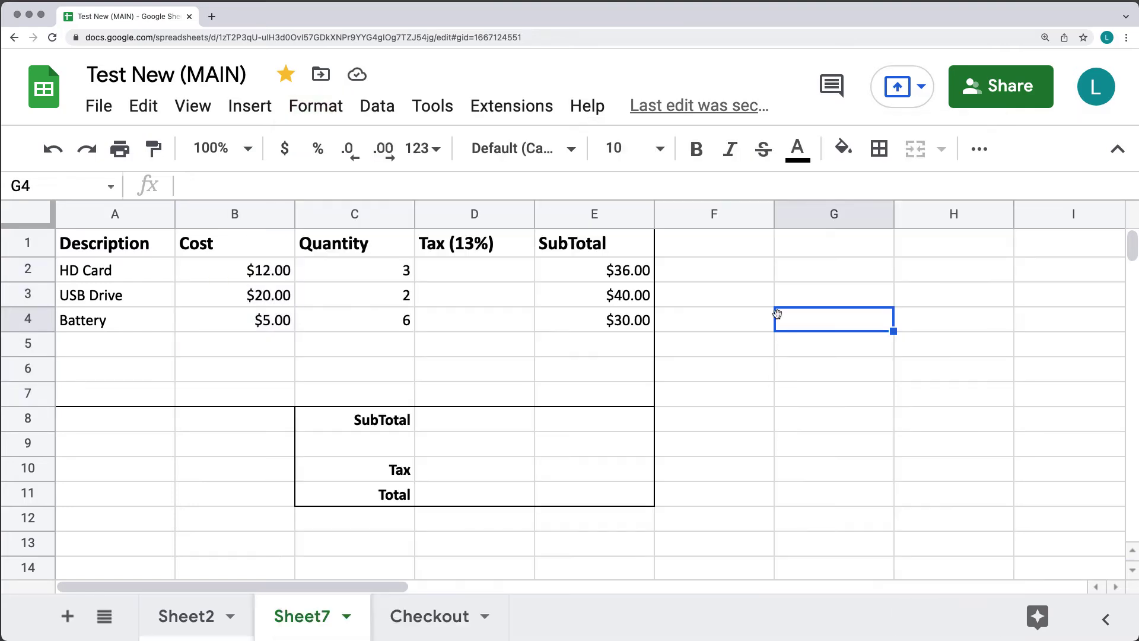
- Enter the 13% tax formula =((B2*C2)*0.13) for the HD Card in D2
click(468, 271)
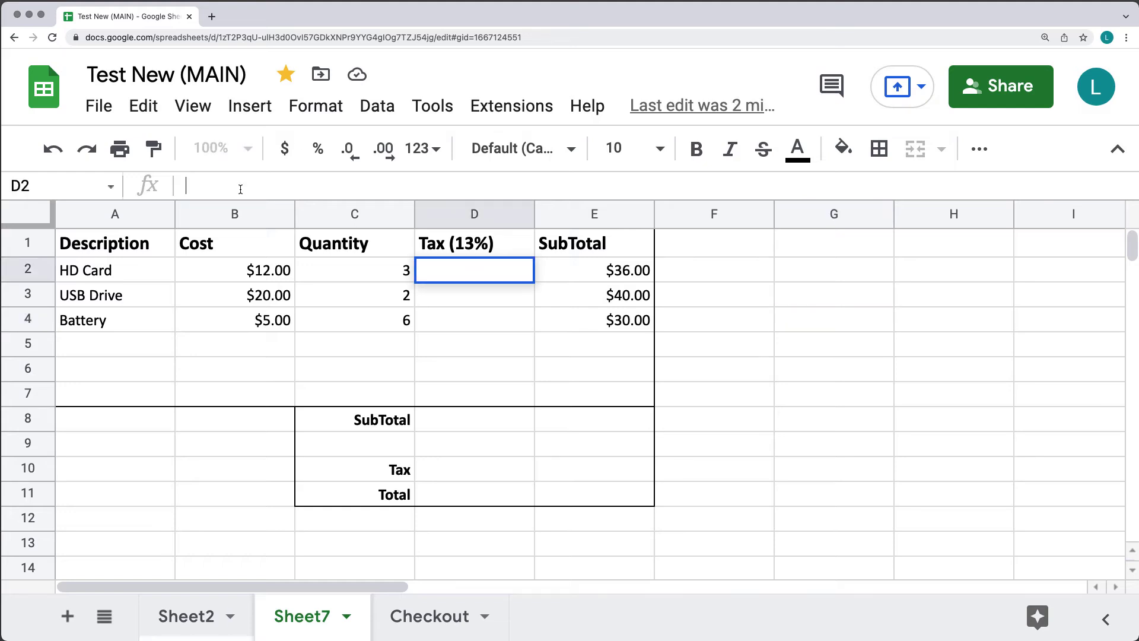
text(=)
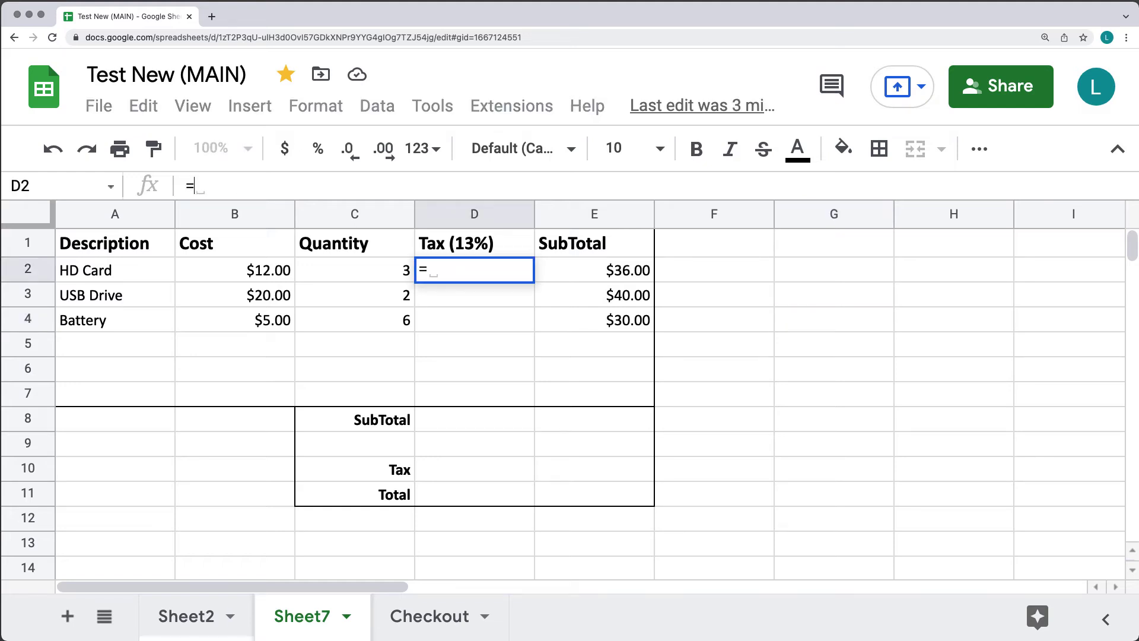
text(())
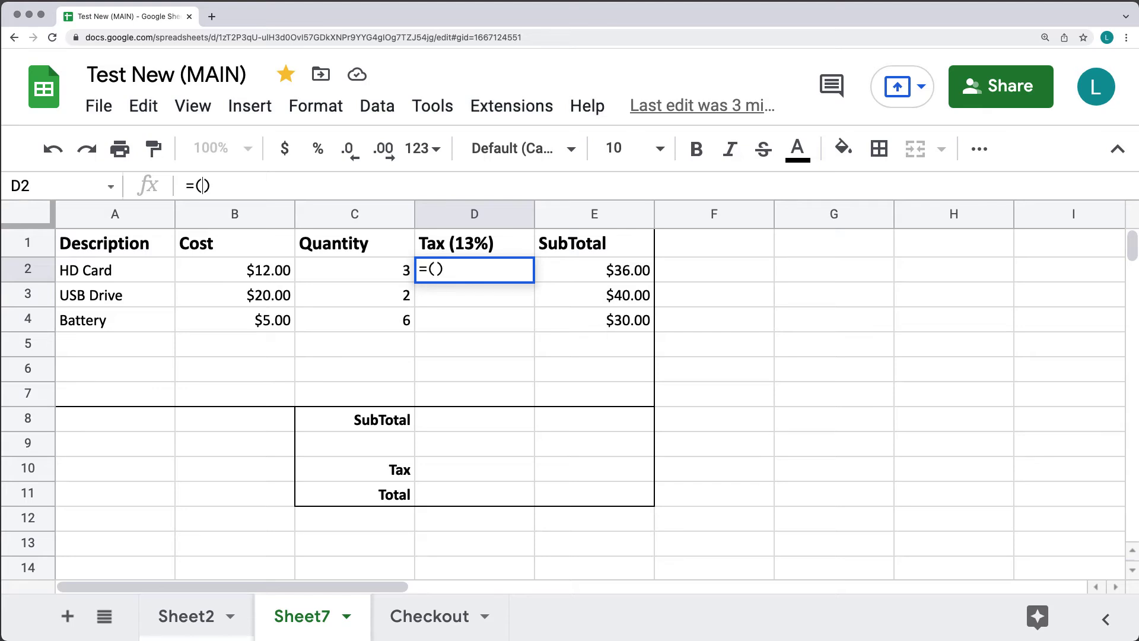
text(B2)
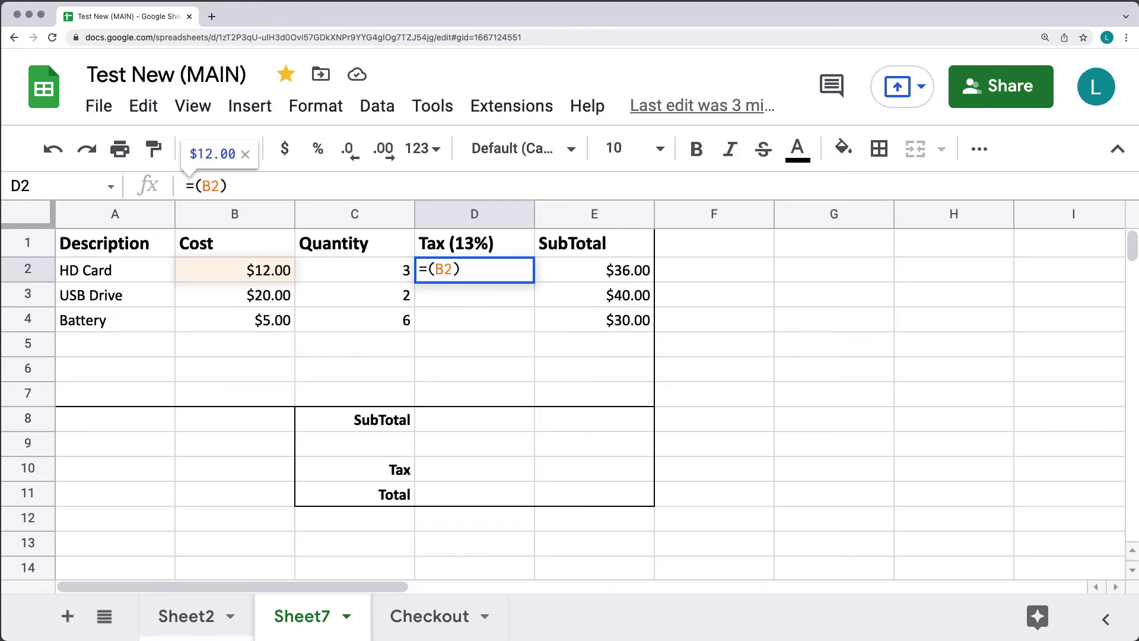
text(*C2)
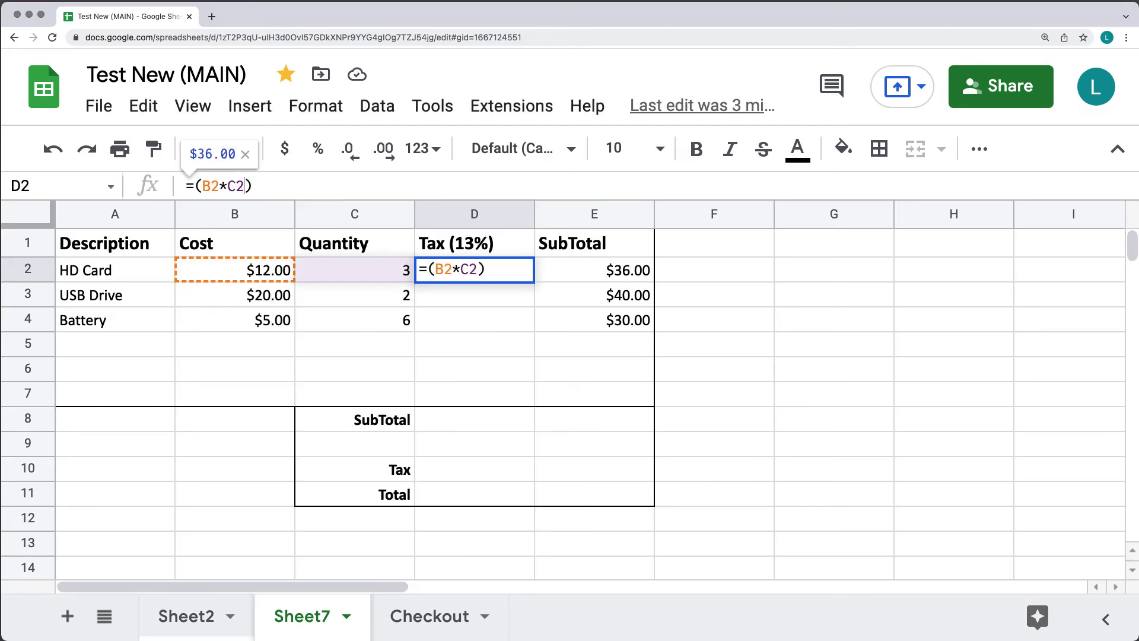
click(196, 190)
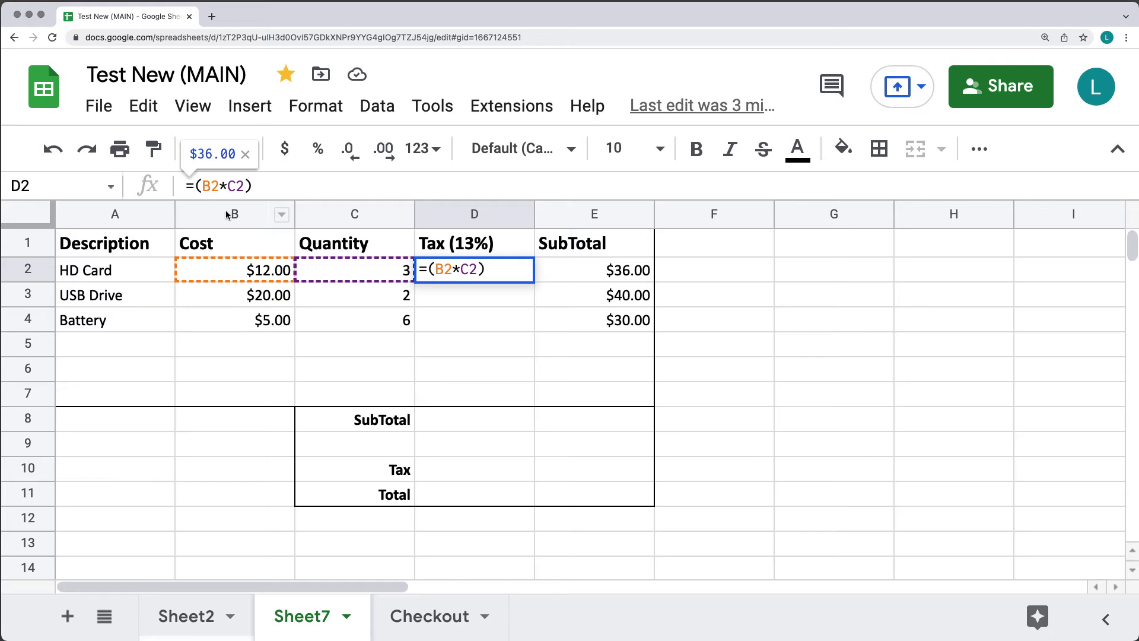
click(288, 190)
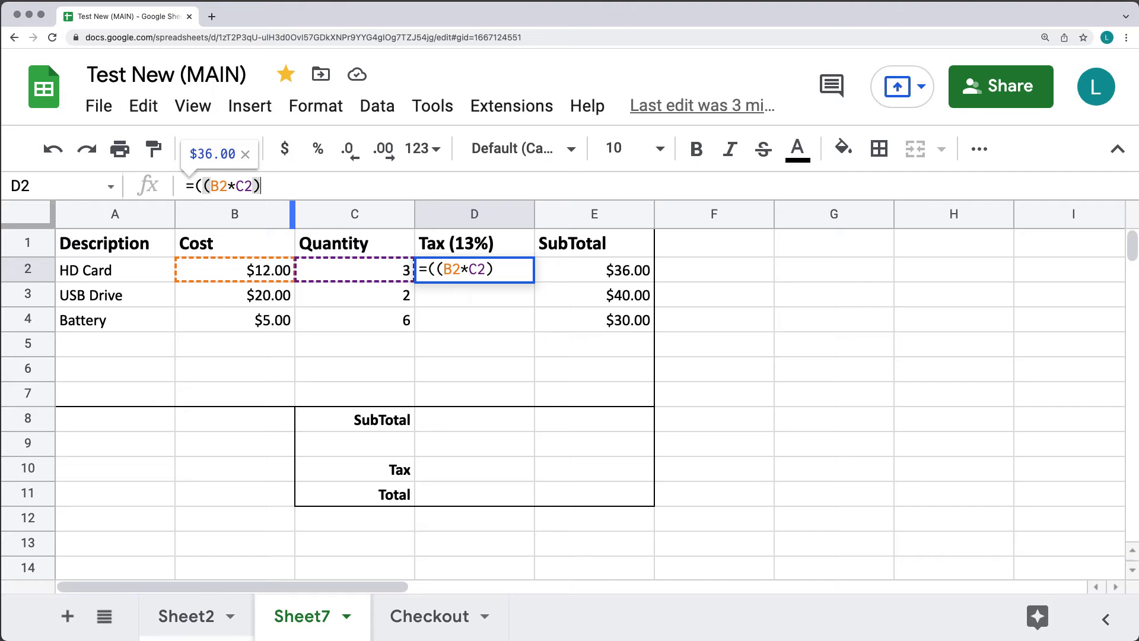
text(*0.)
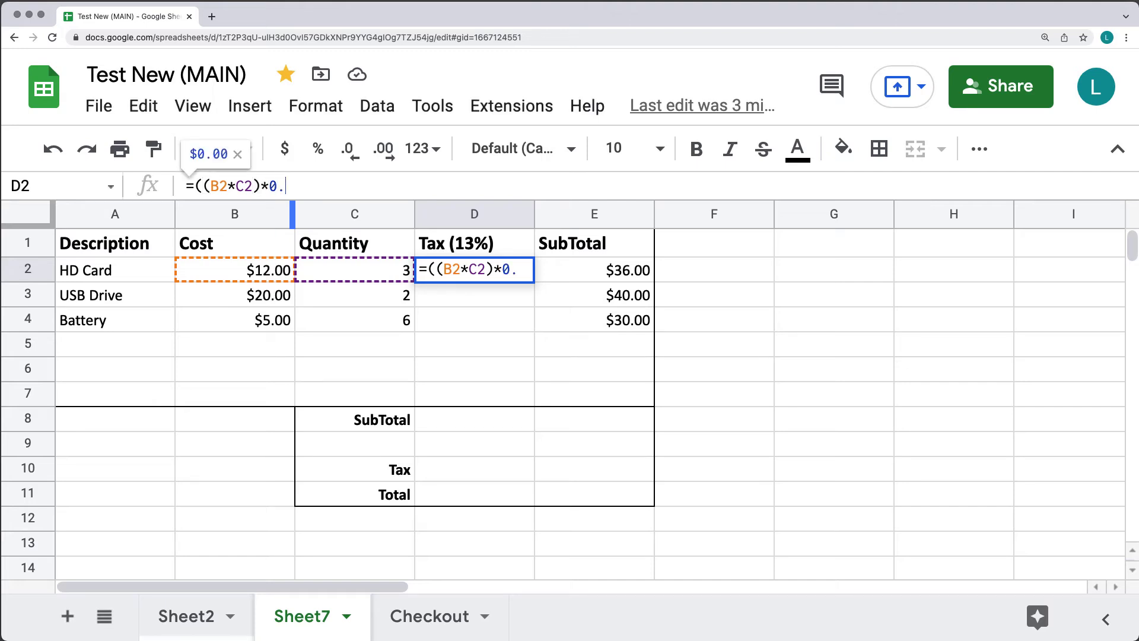
text(13)
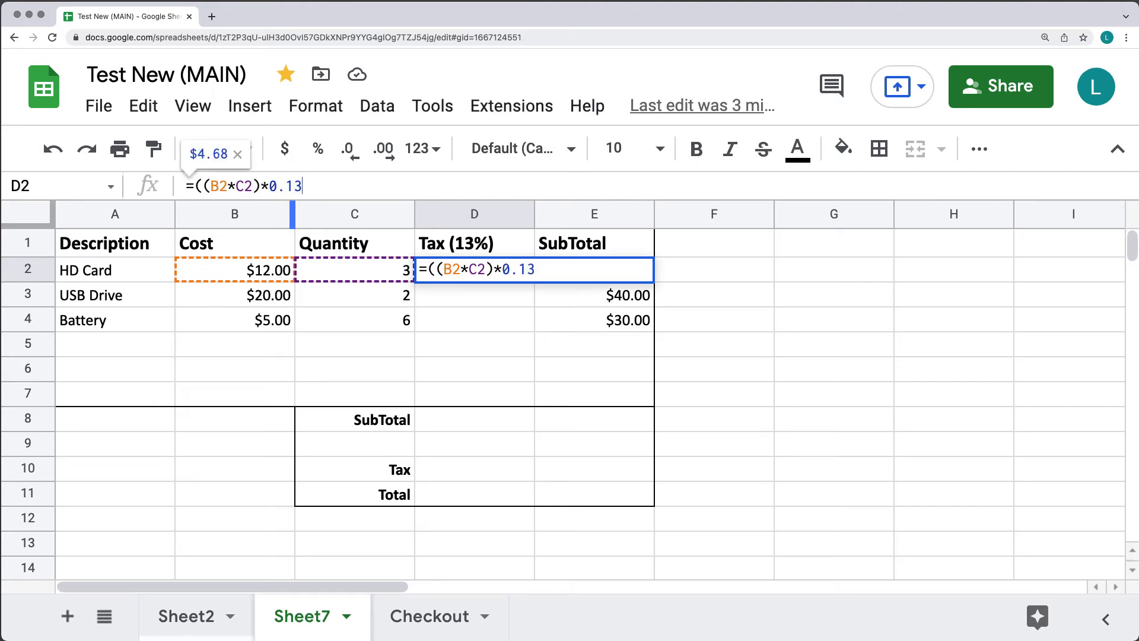
key(Return)
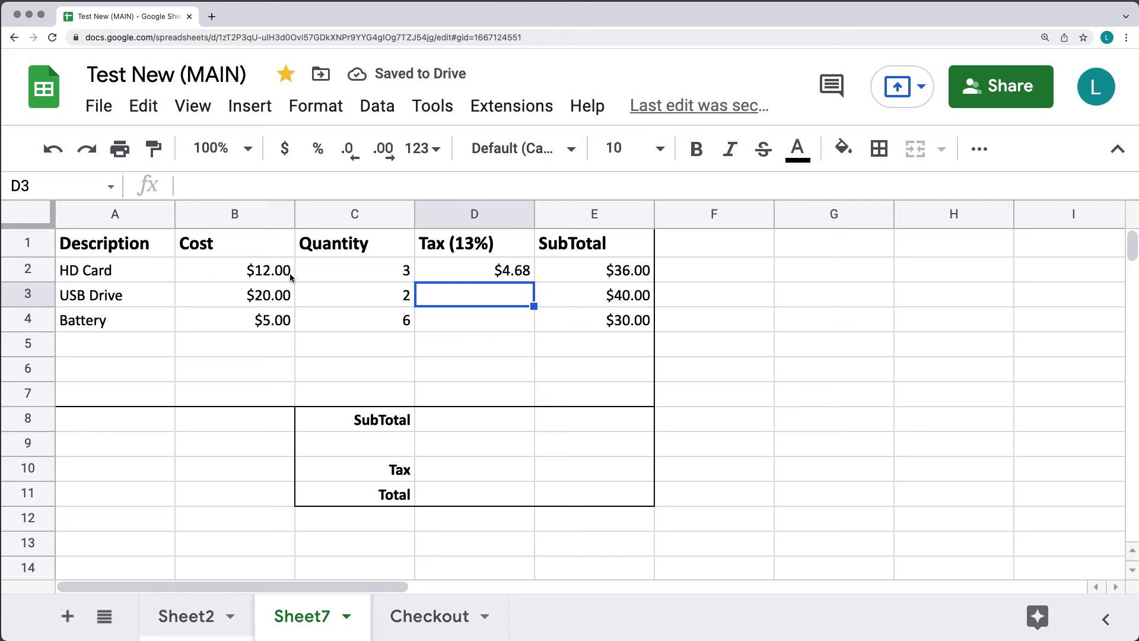
- Fill the tax formula from D2 down through D4 and check the copied formulas in D3 and D4
click(521, 274)
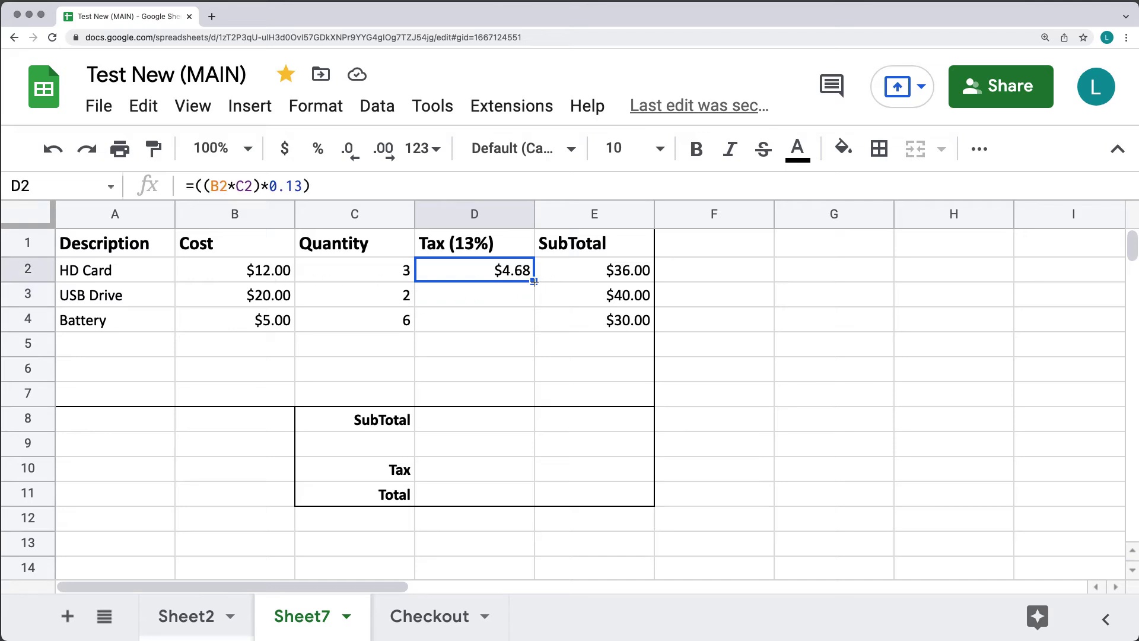
drag(534, 281, 534, 323)
drag(534, 323, 534, 322)
click(501, 300)
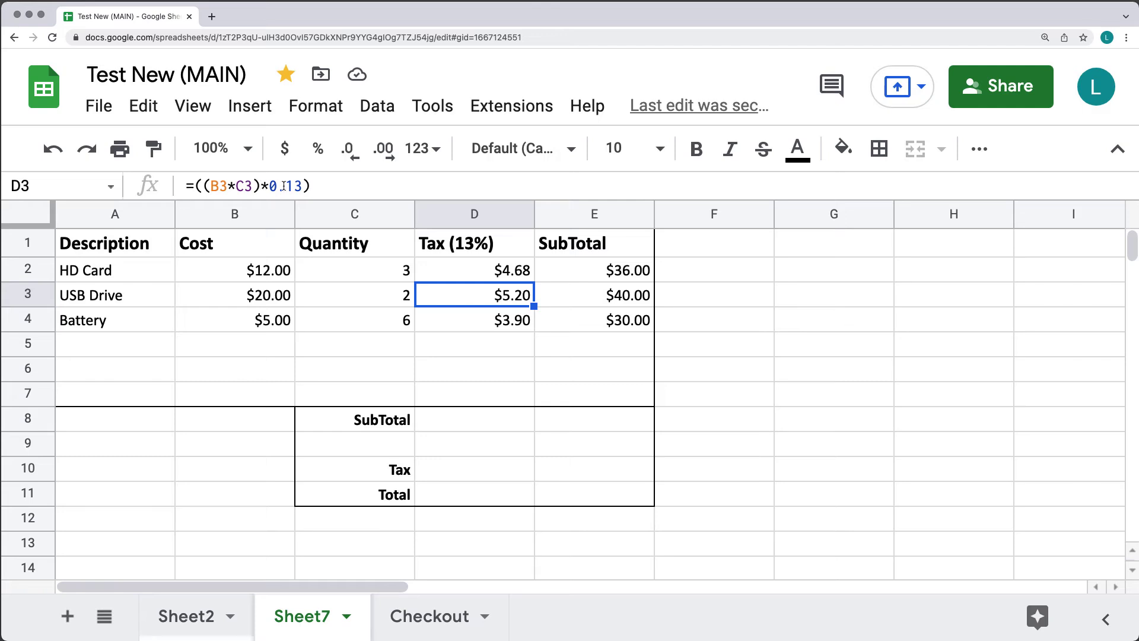
click(486, 321)
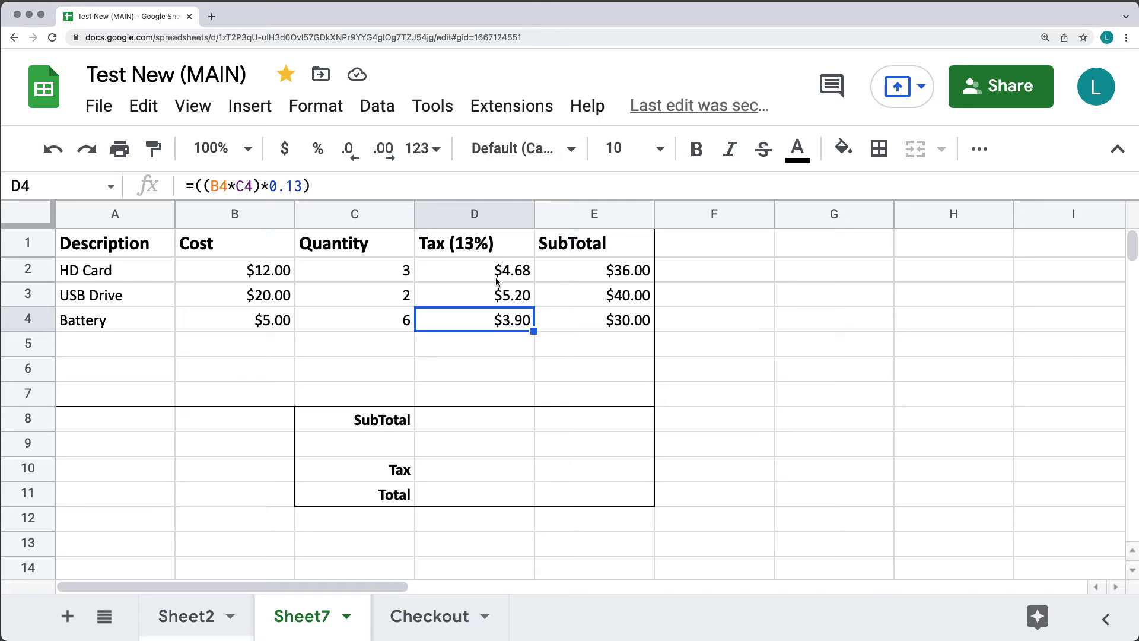
drag(497, 272, 503, 326)
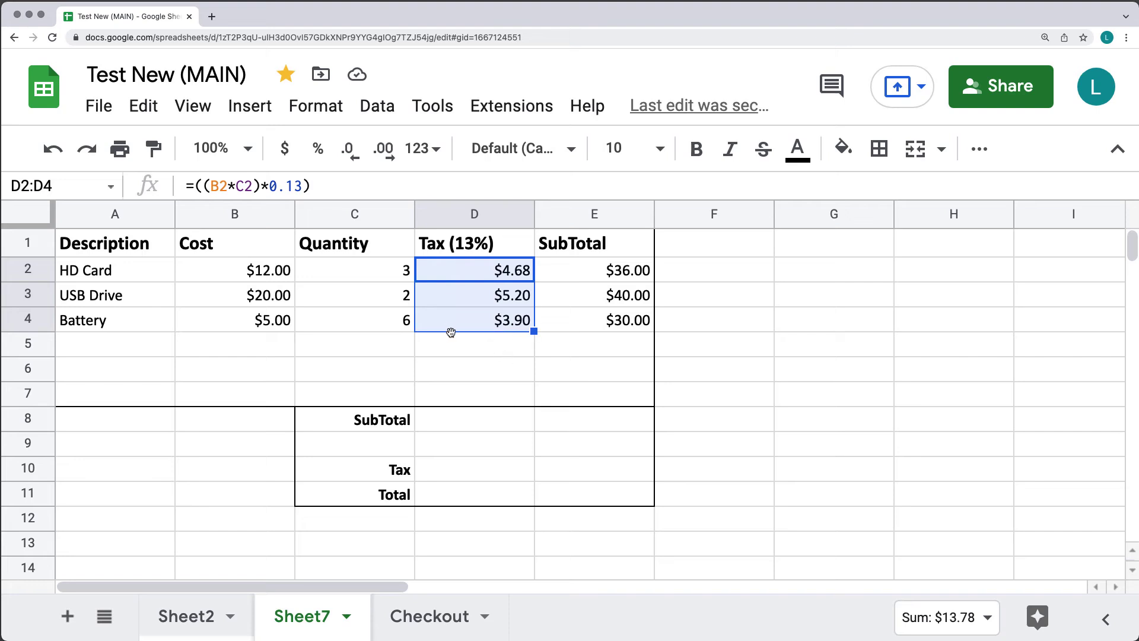
- Set the HD Card quantity in C2 to 5
click(386, 272)
double_click(385, 271)
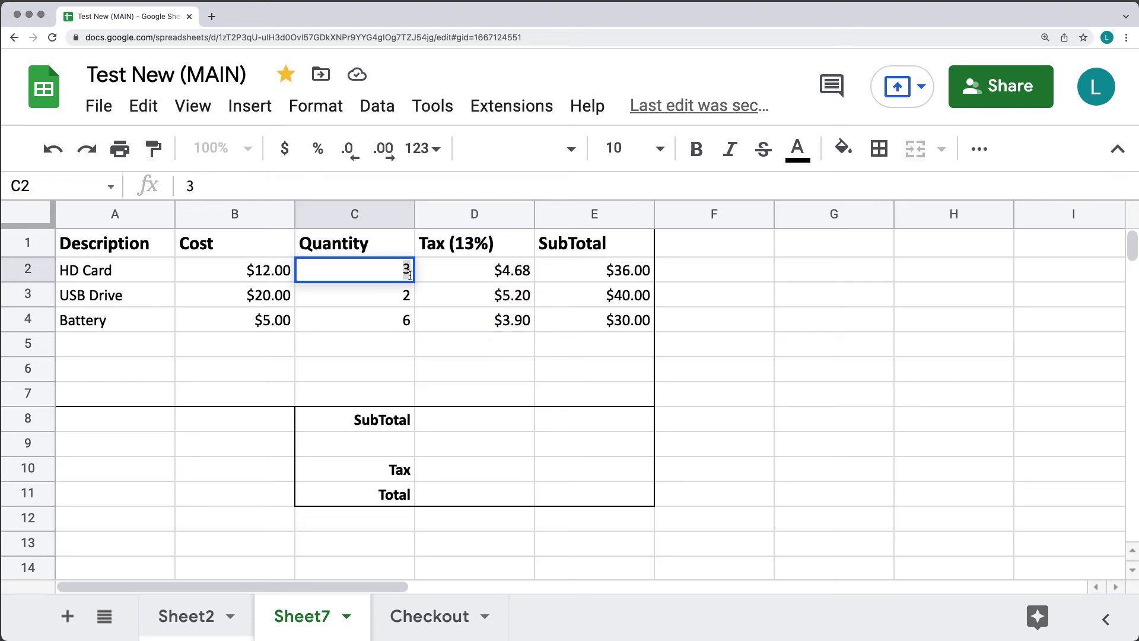
drag(411, 272, 403, 271)
text(5)
key(Return)
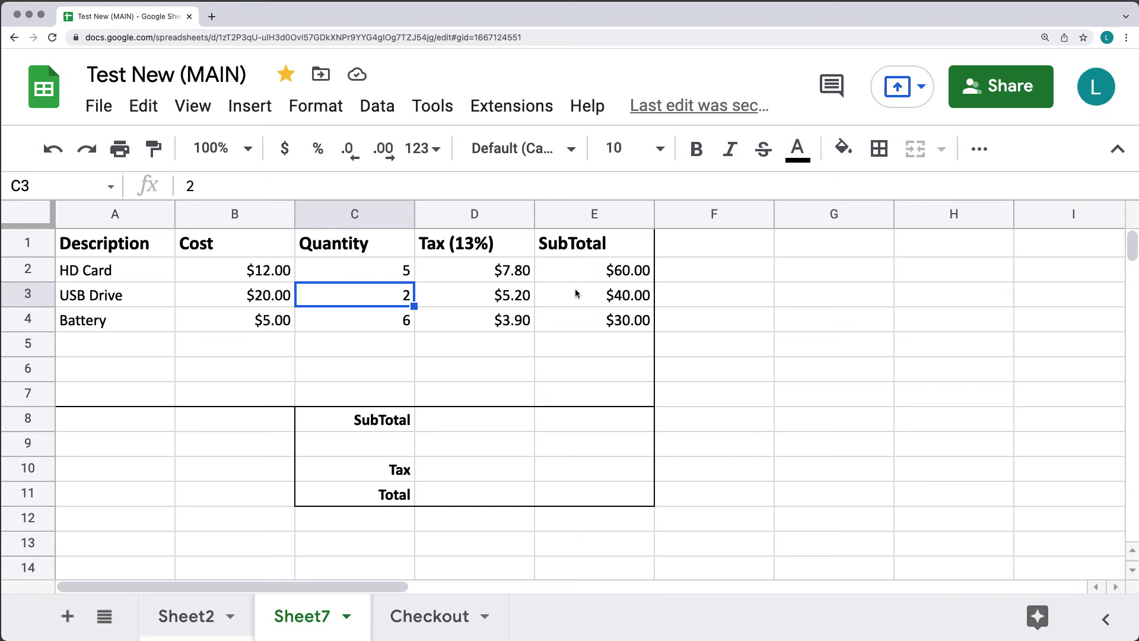
- Rewrite the HD Card tax formula in D2 as =(E2*0.13), using the line subtotal instead of cost times quantity
click(500, 272)
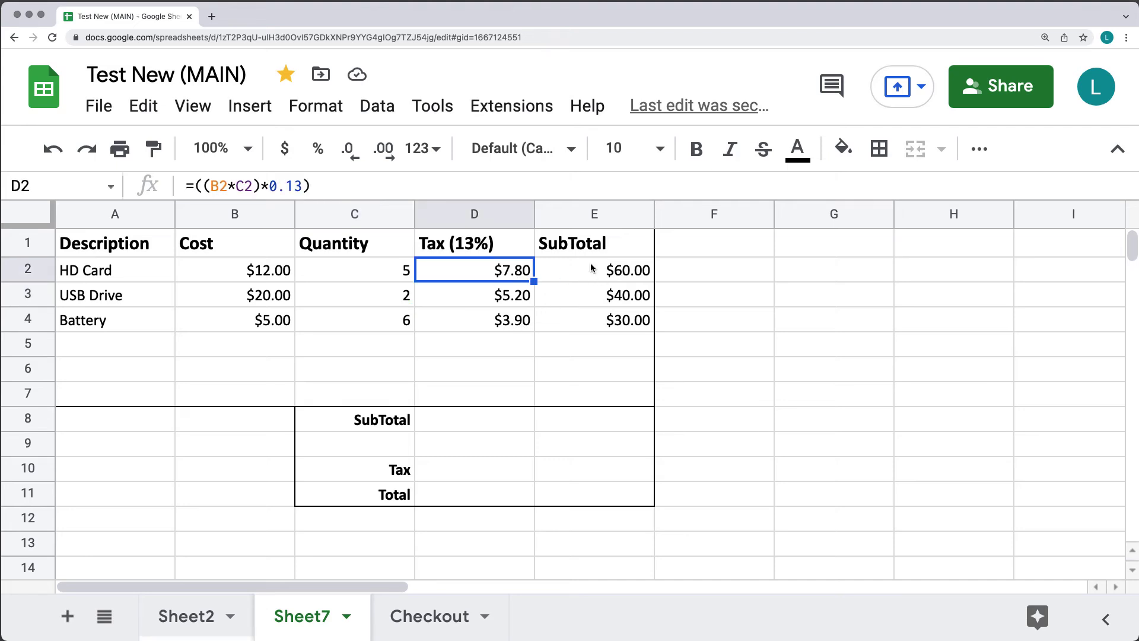
drag(203, 188, 259, 188)
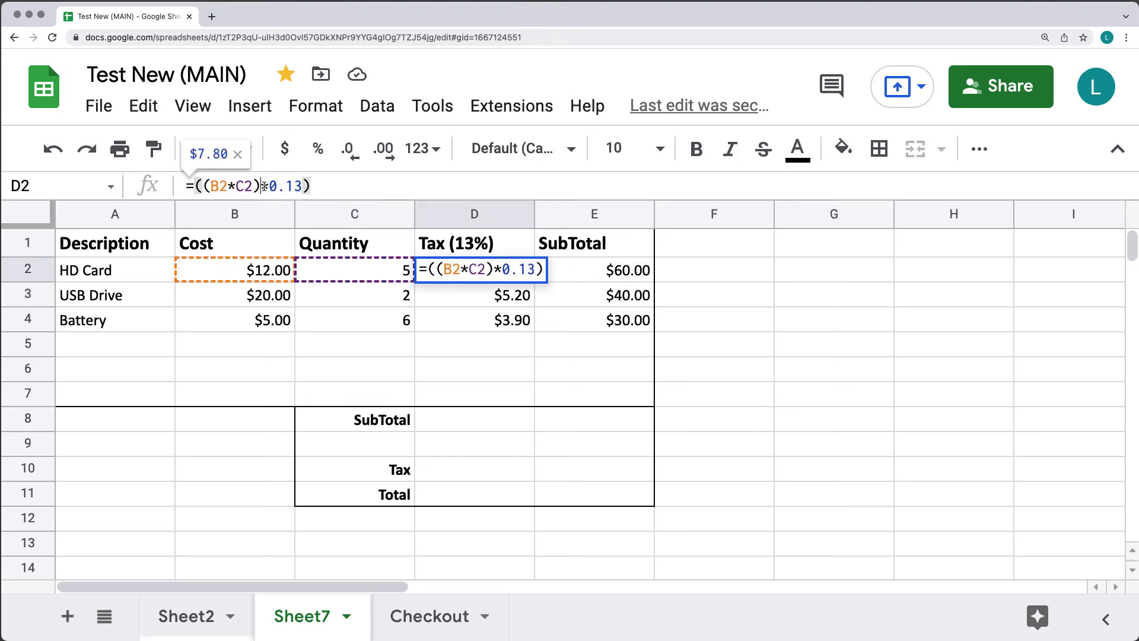
text(E5)
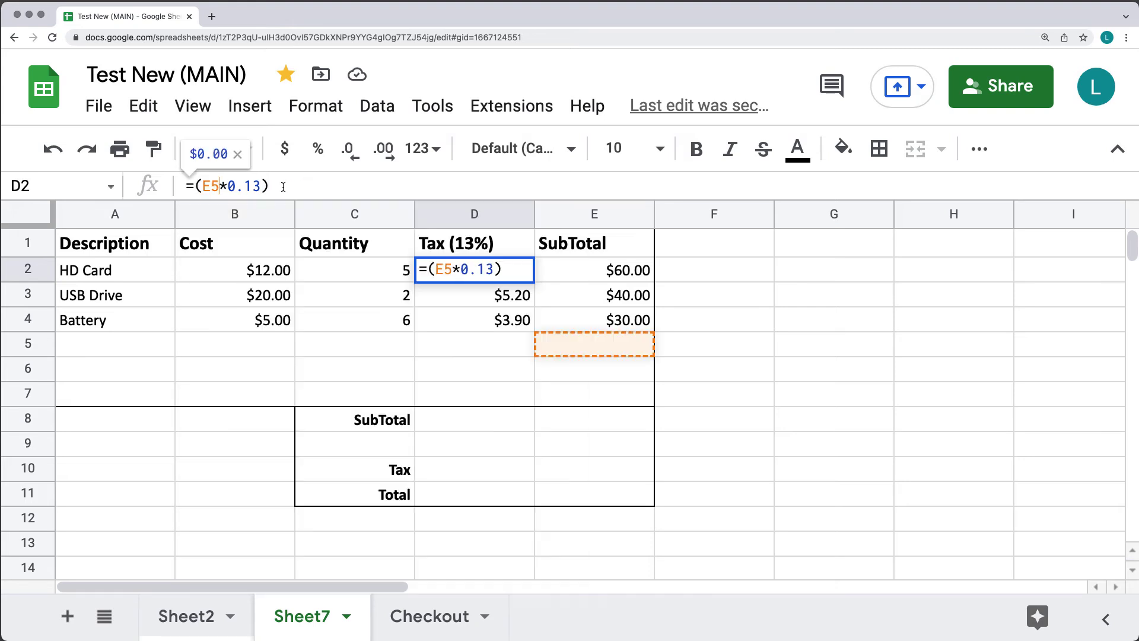
click(286, 187)
key(Return)
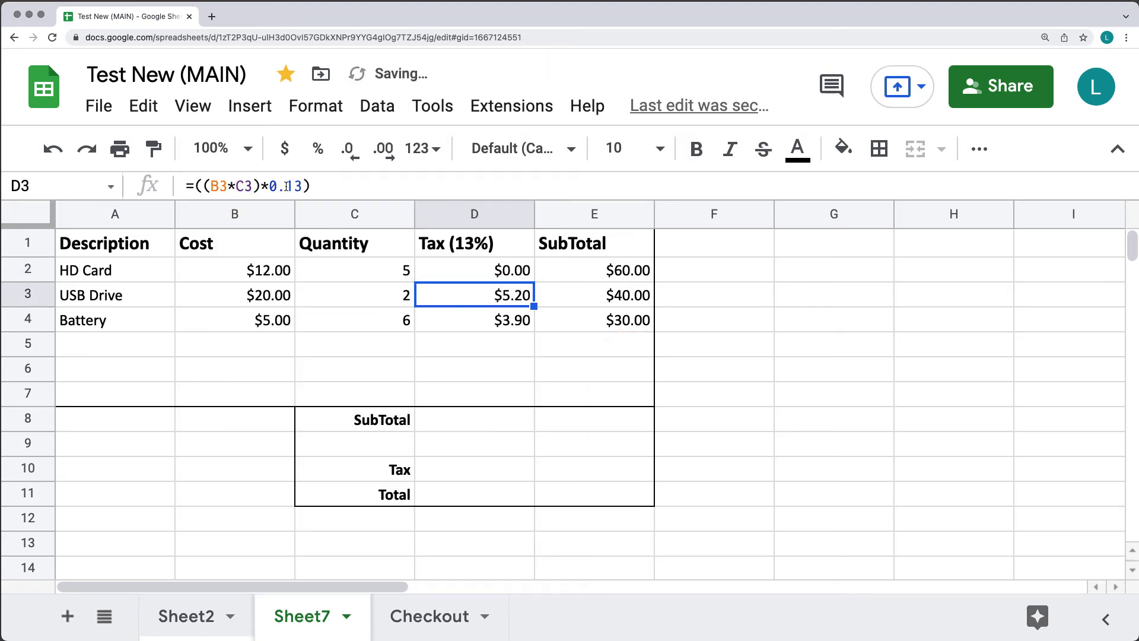
key(Up)
click(218, 186)
key(BackSpace)
text(2*0.13))
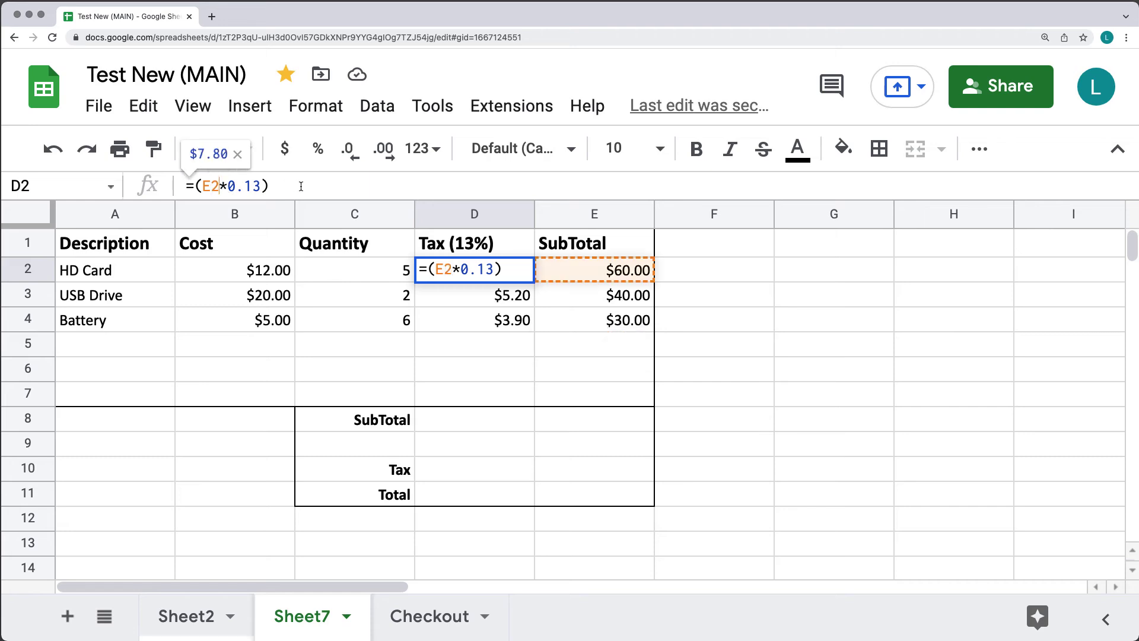
- Fill the revised subtotal-based tax formula from D2 down through D4
click(521, 272)
drag(534, 280, 530, 320)
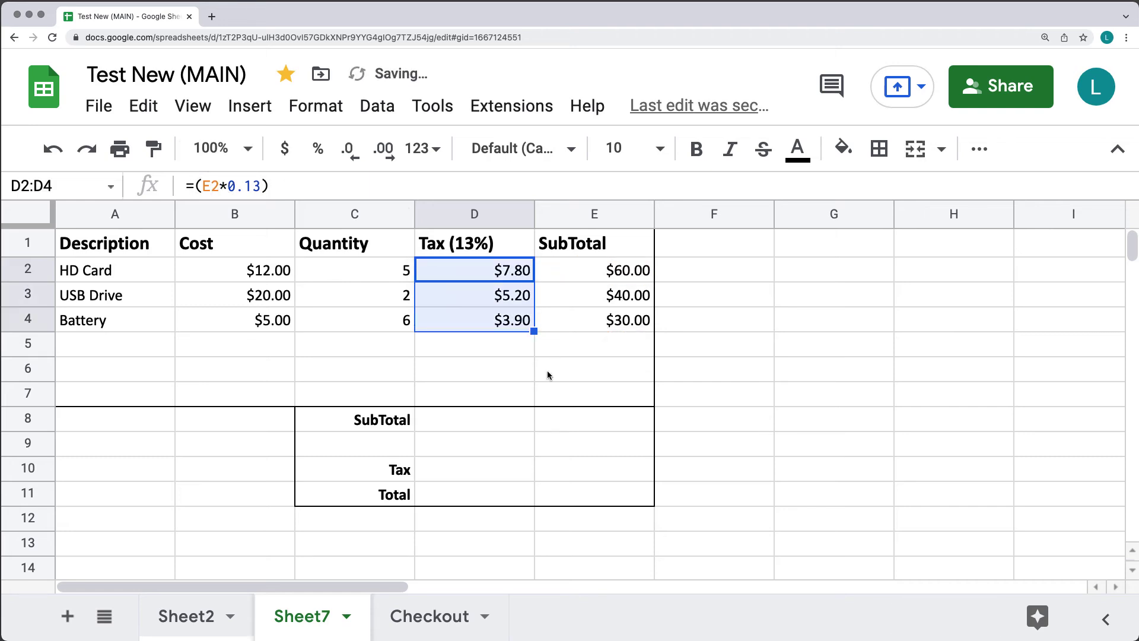
click(547, 370)
- Set the Battery quantity in C4 to 9
click(387, 302)
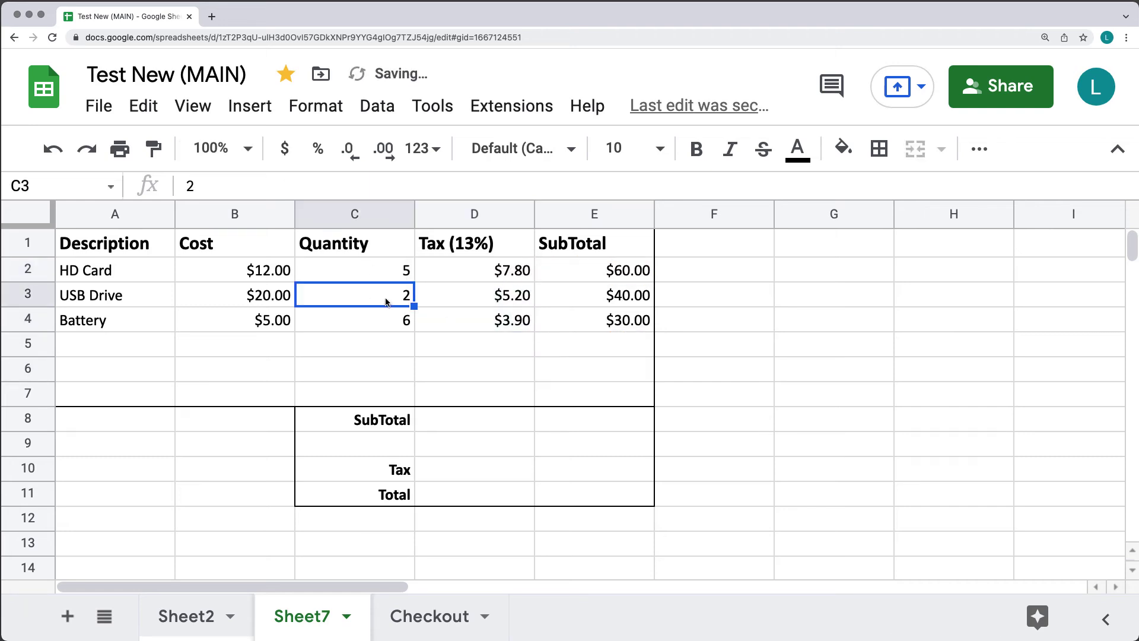
click(394, 324)
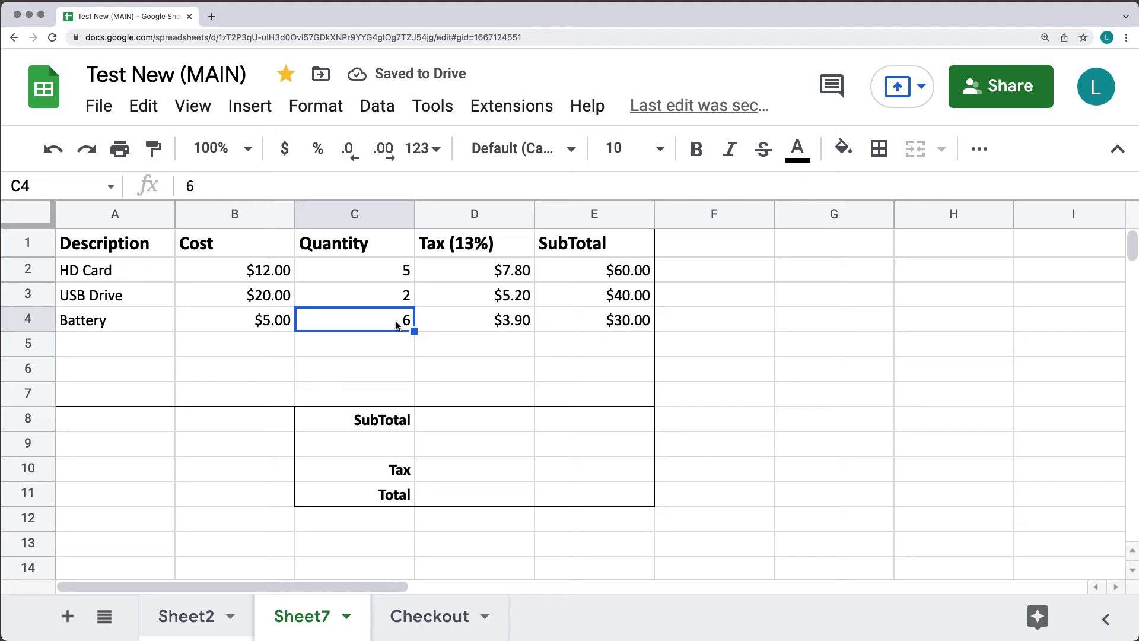
double_click(397, 324)
drag(400, 322, 409, 324)
text(9)
click(486, 368)
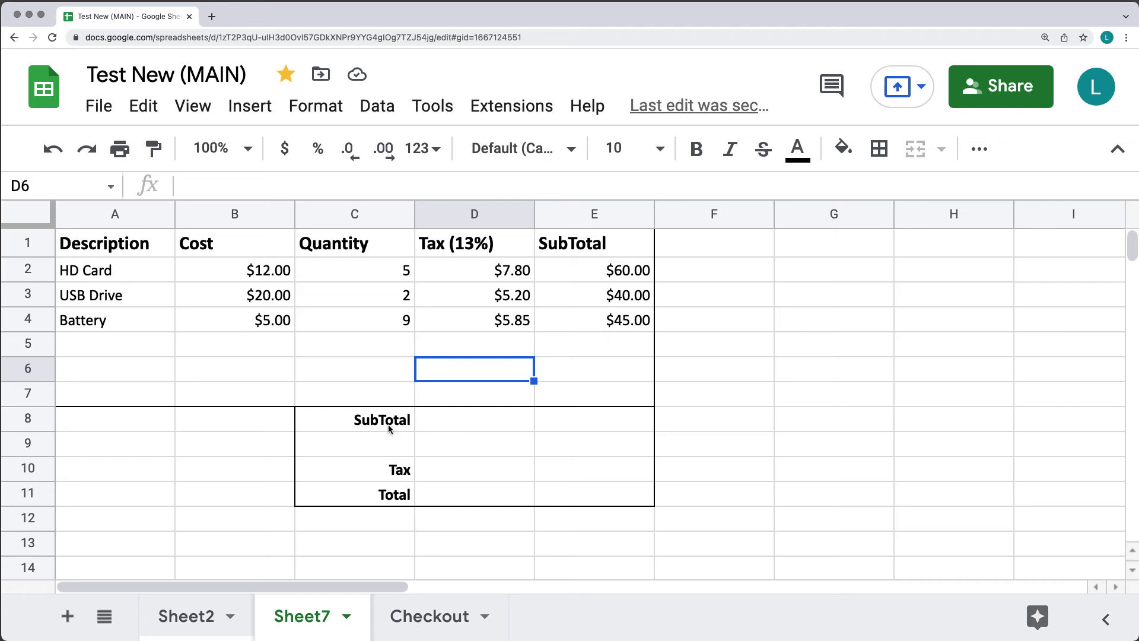
- Move the SubTotal, Tax and Total labels from C8:C11 to D8:D11
drag(389, 423, 383, 496)
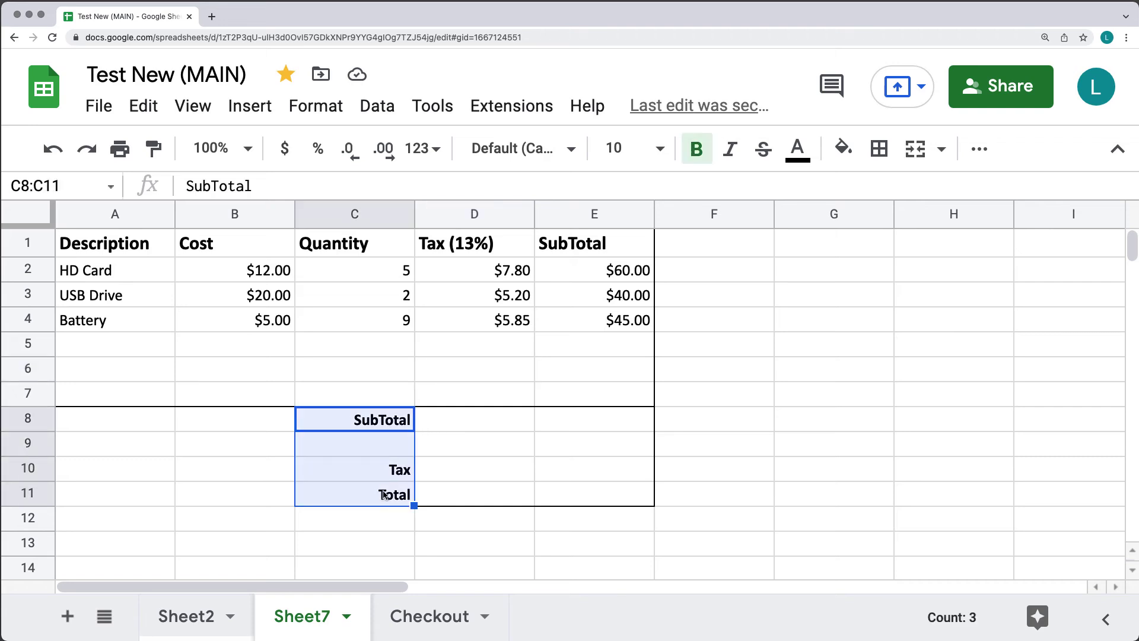
key(super+x)
click(455, 416)
key(super+v)
- Enter =SUM(E2:E7) in E8 to add up the line subtotals
click(587, 412)
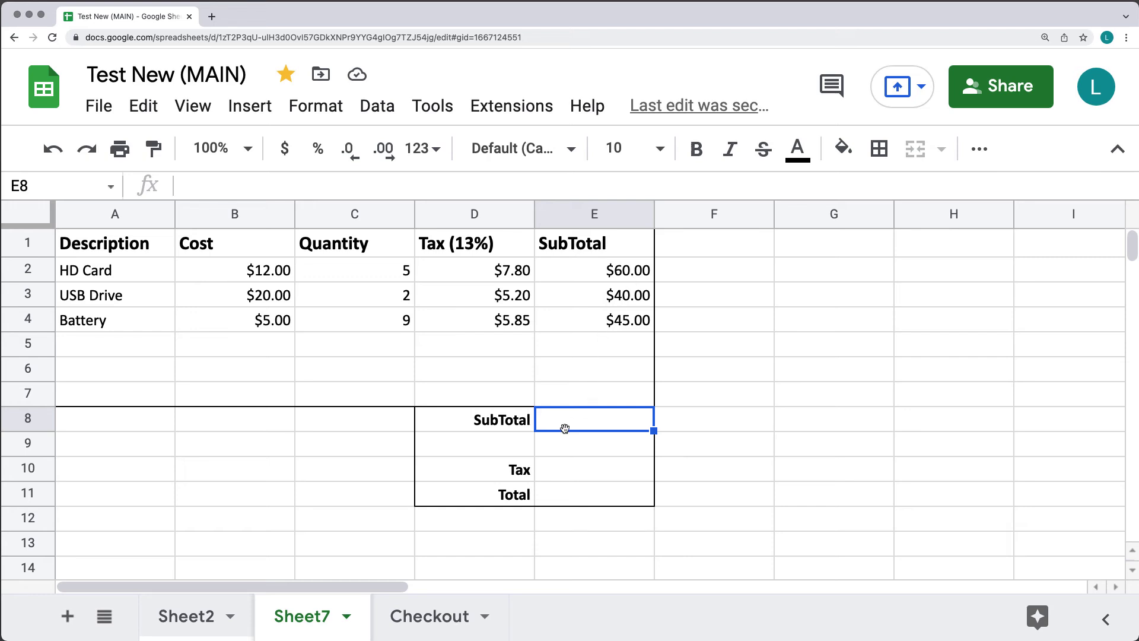
click(274, 188)
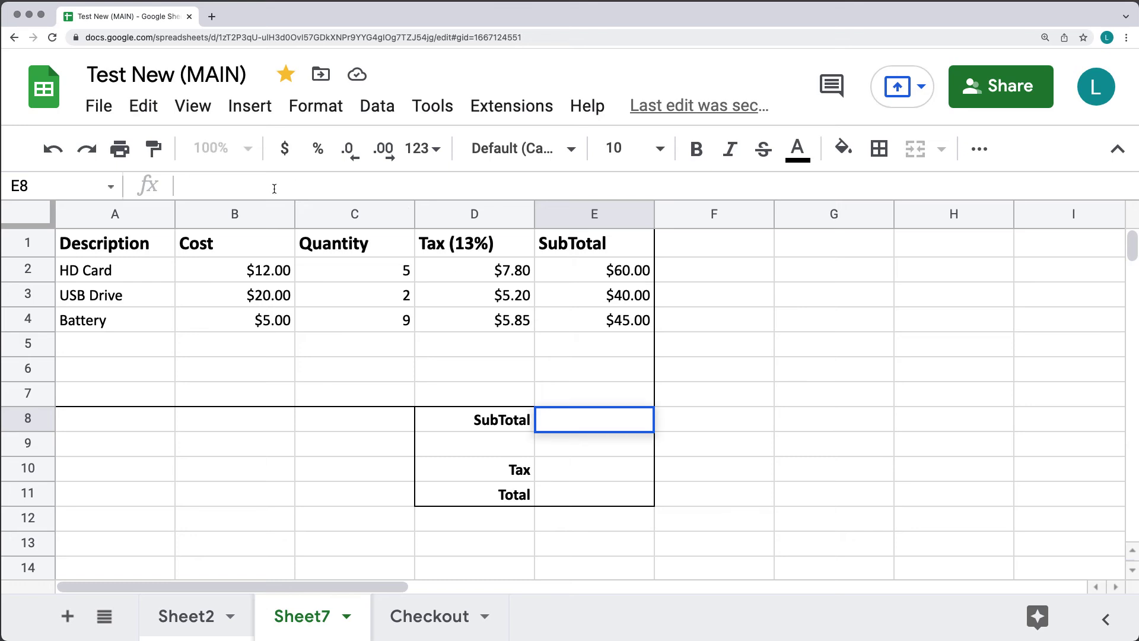
text(=)
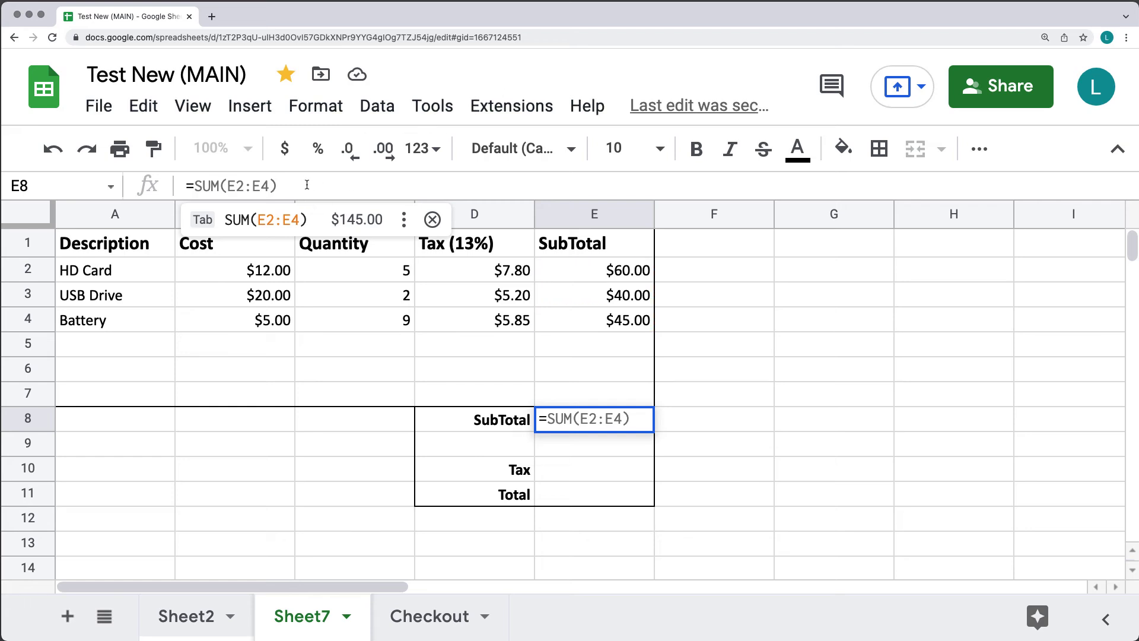
click(270, 185)
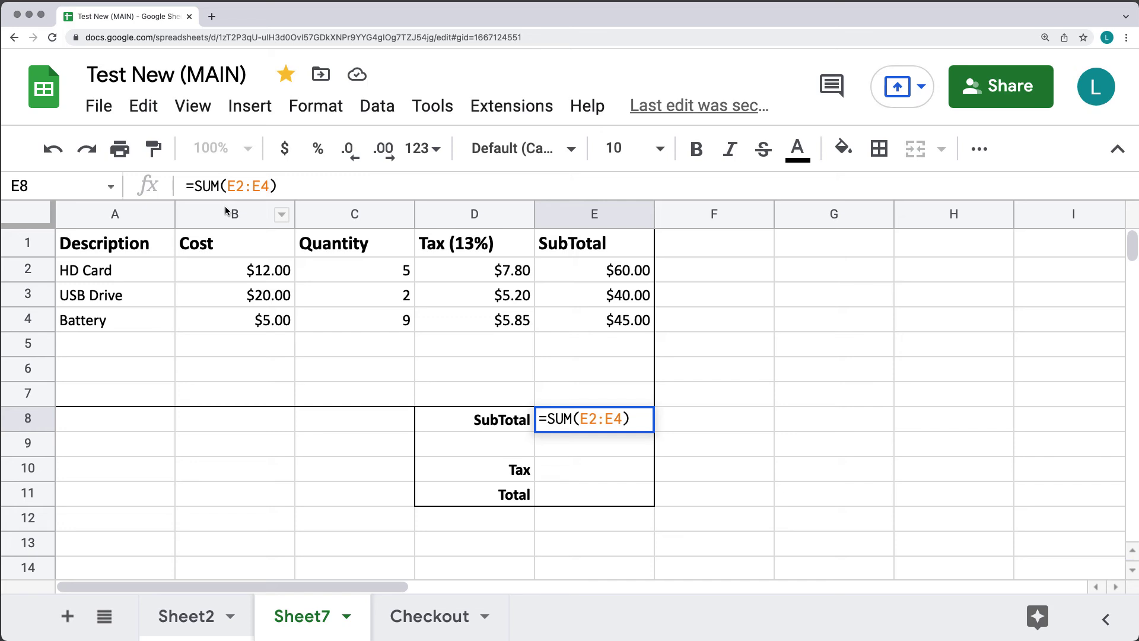
key(BackSpace)
text(7)
key(Return)
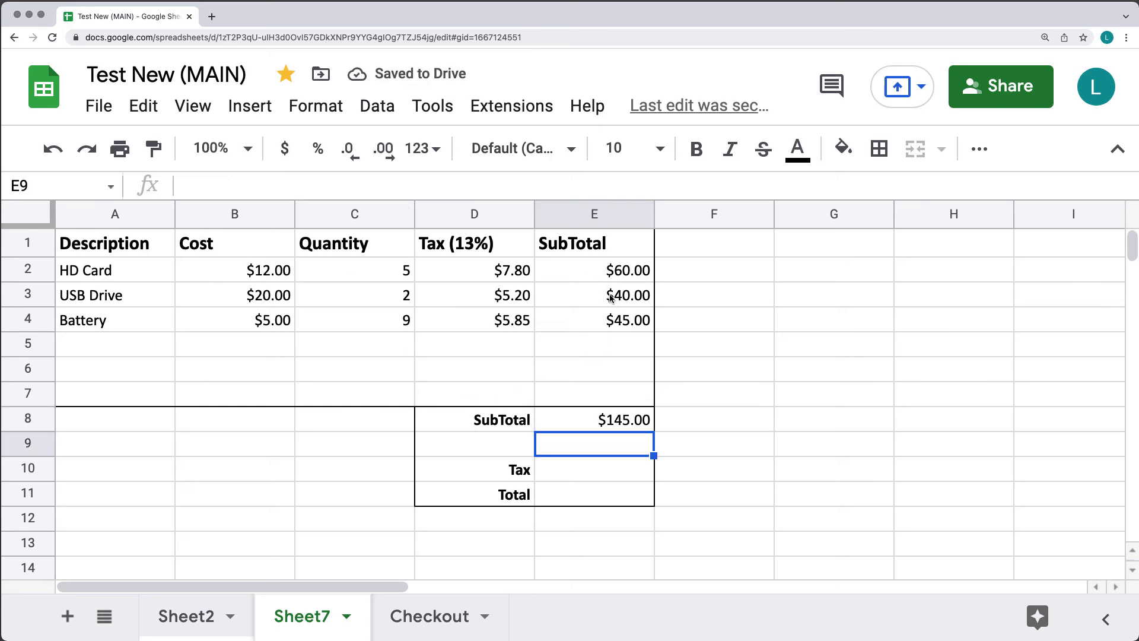
- Enter =SUM(D2:D7) in E10 to add up the line taxes, and dismiss the suggested autofill for E11
click(576, 472)
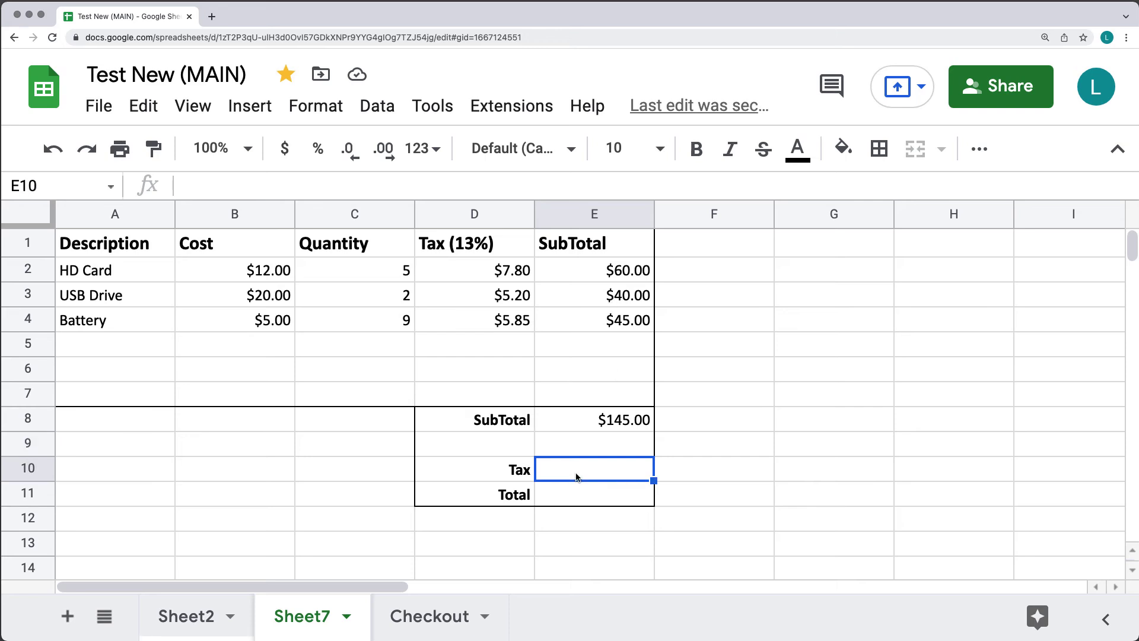
click(284, 189)
text(=)
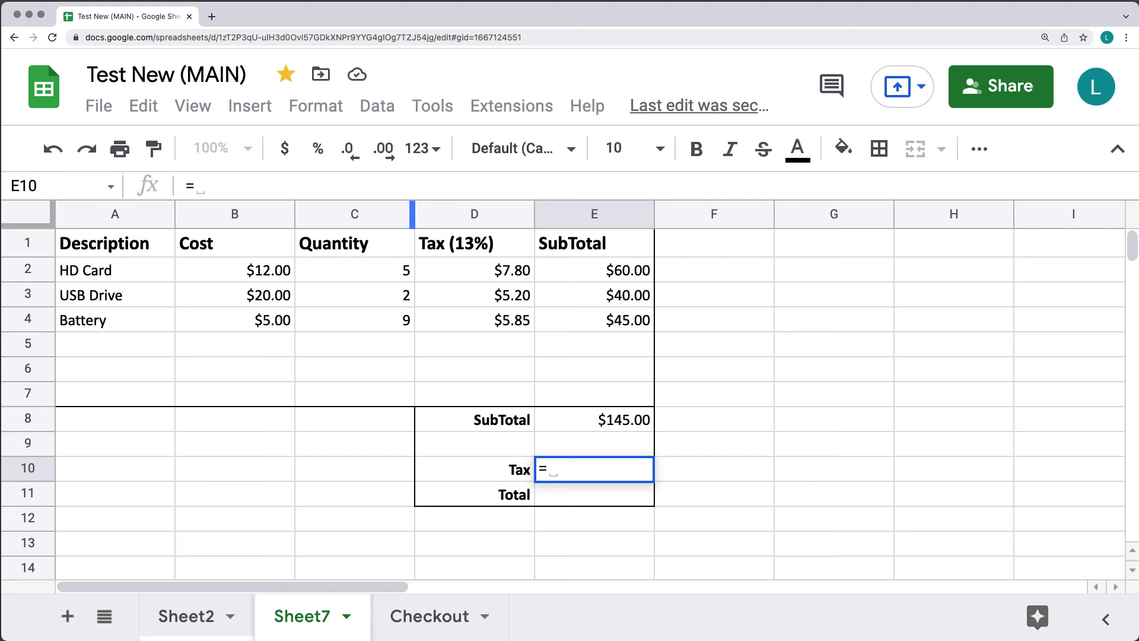
text(SUM)
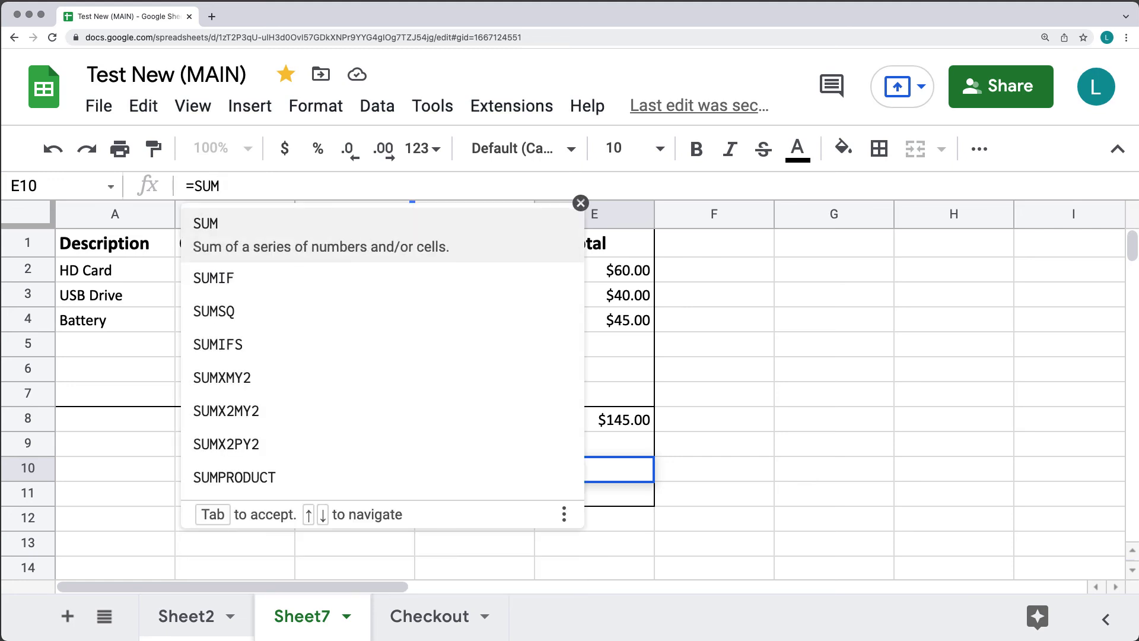
text(()
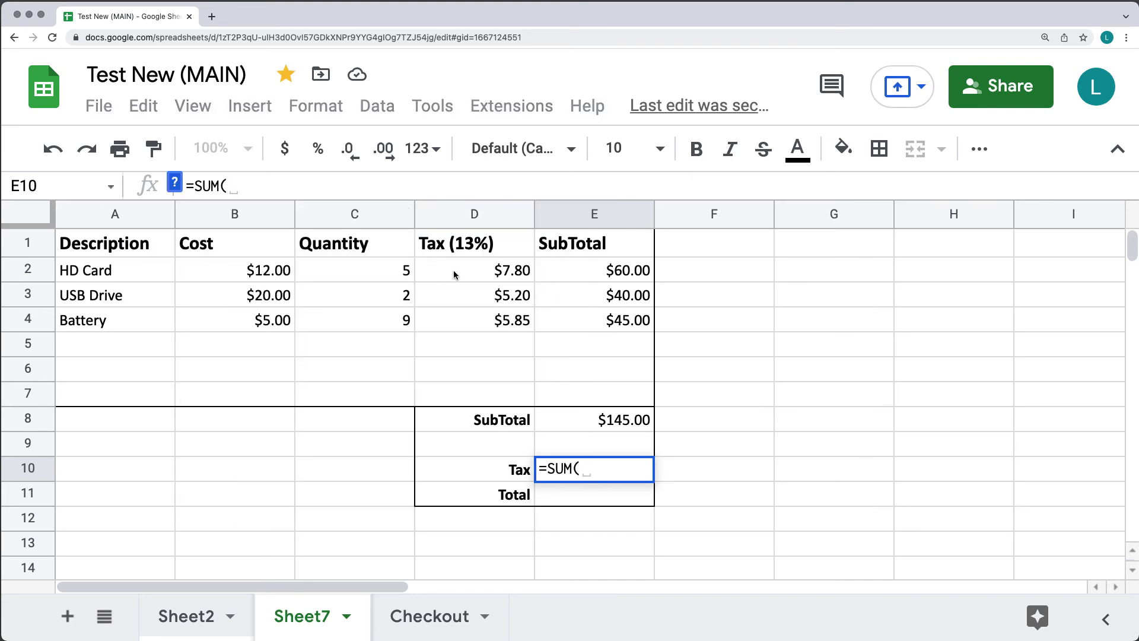
drag(450, 268, 453, 386)
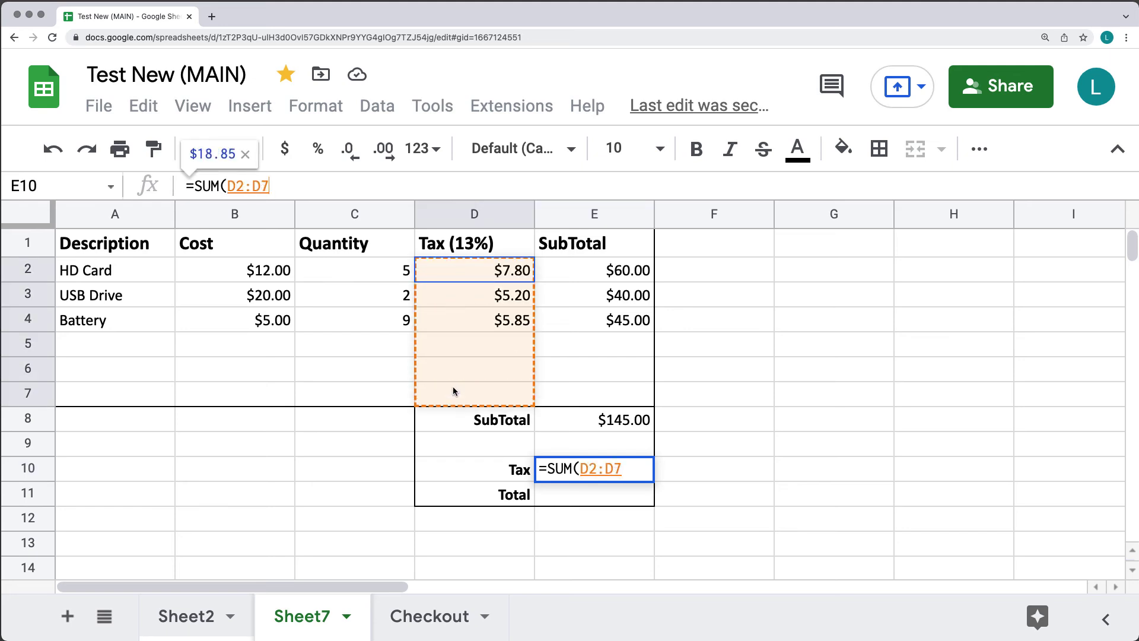
click(306, 191)
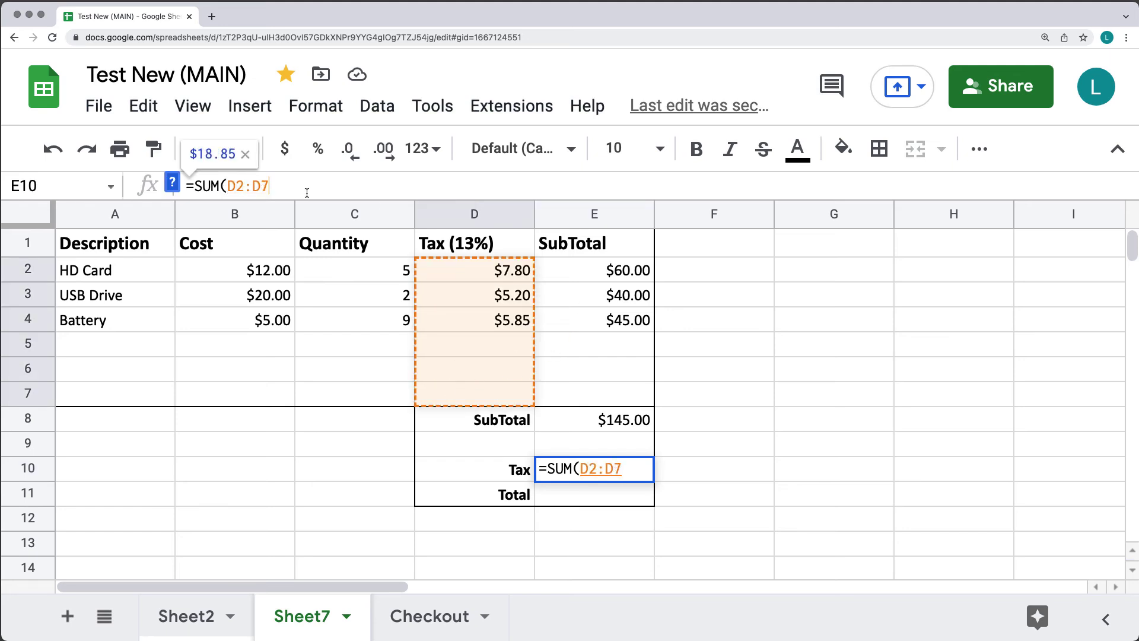
text())
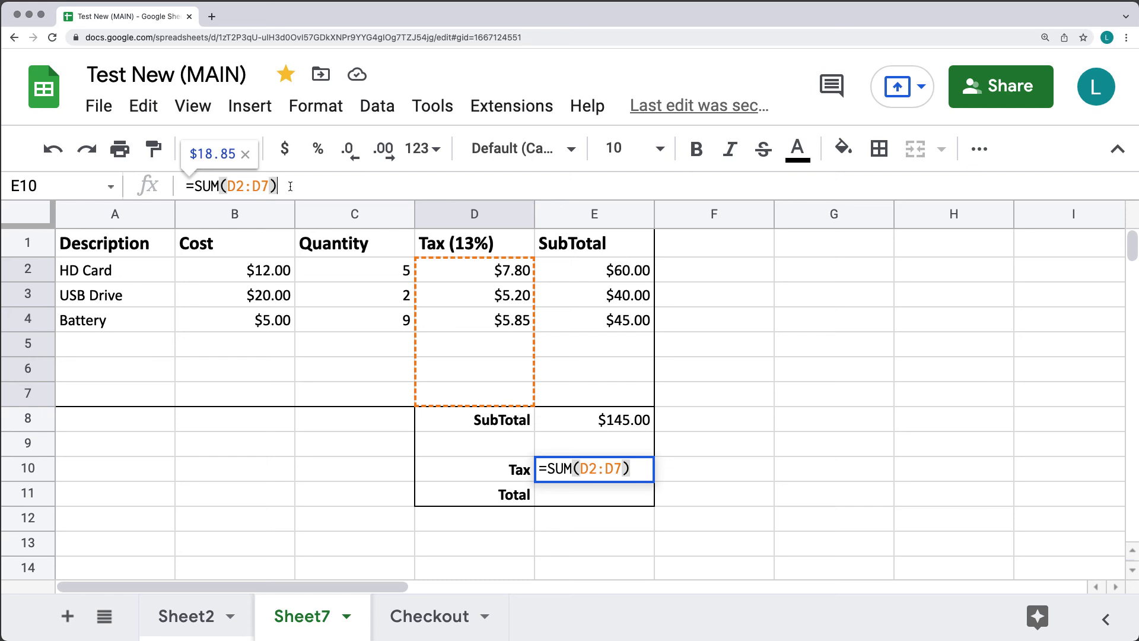
key(Return)
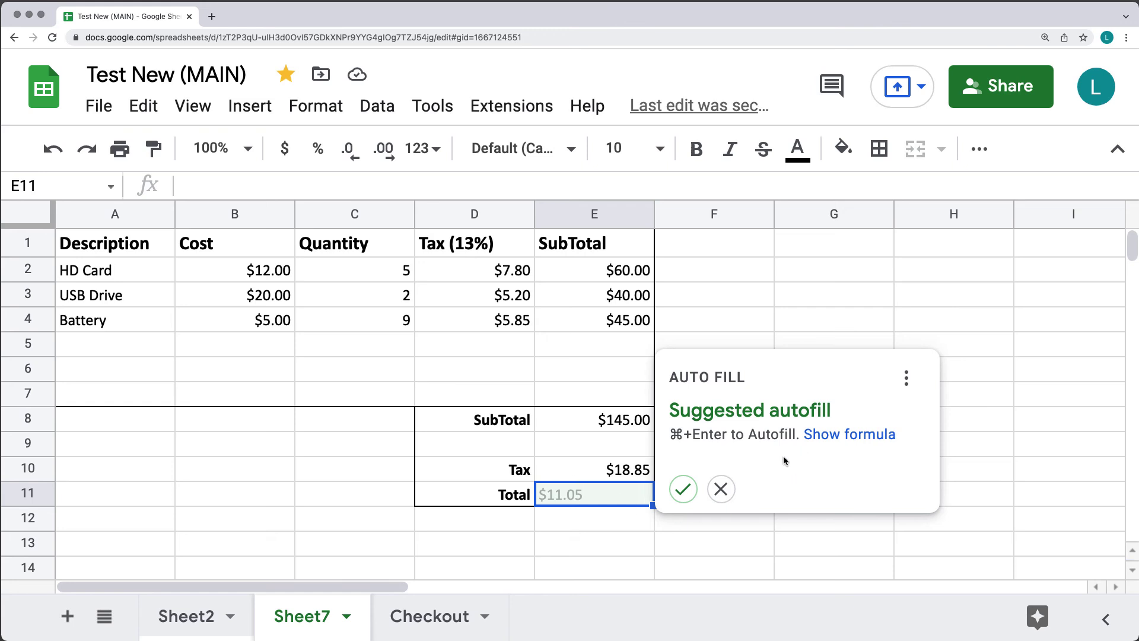
click(720, 488)
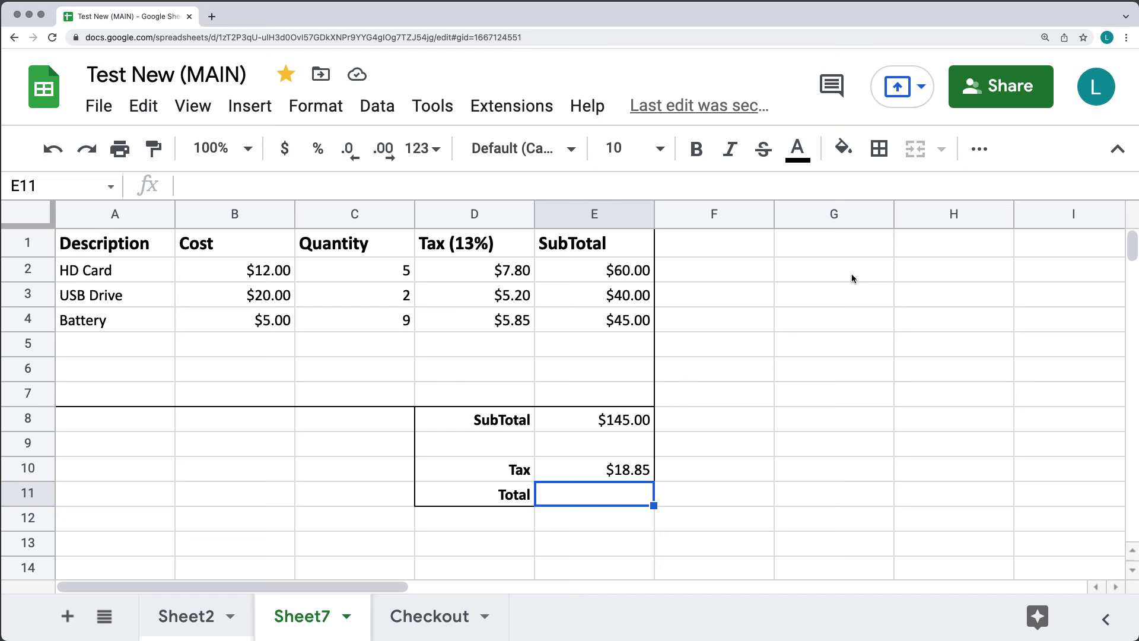
- Insert the SUM function in E11 over E8:E10 to calculate the invoice total
click(979, 150)
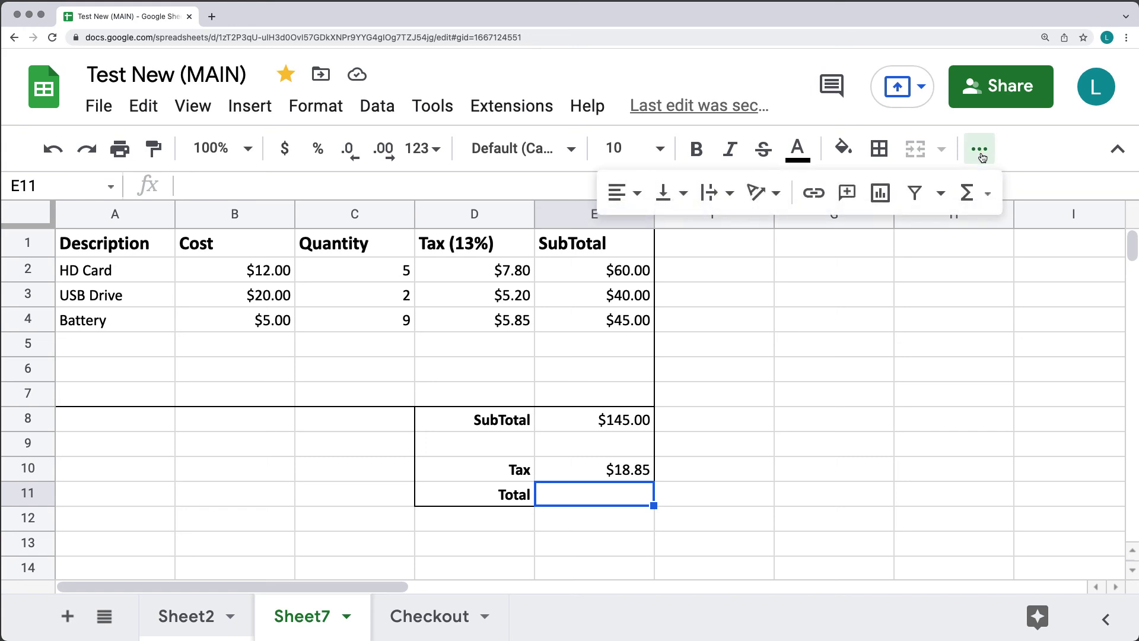
click(974, 198)
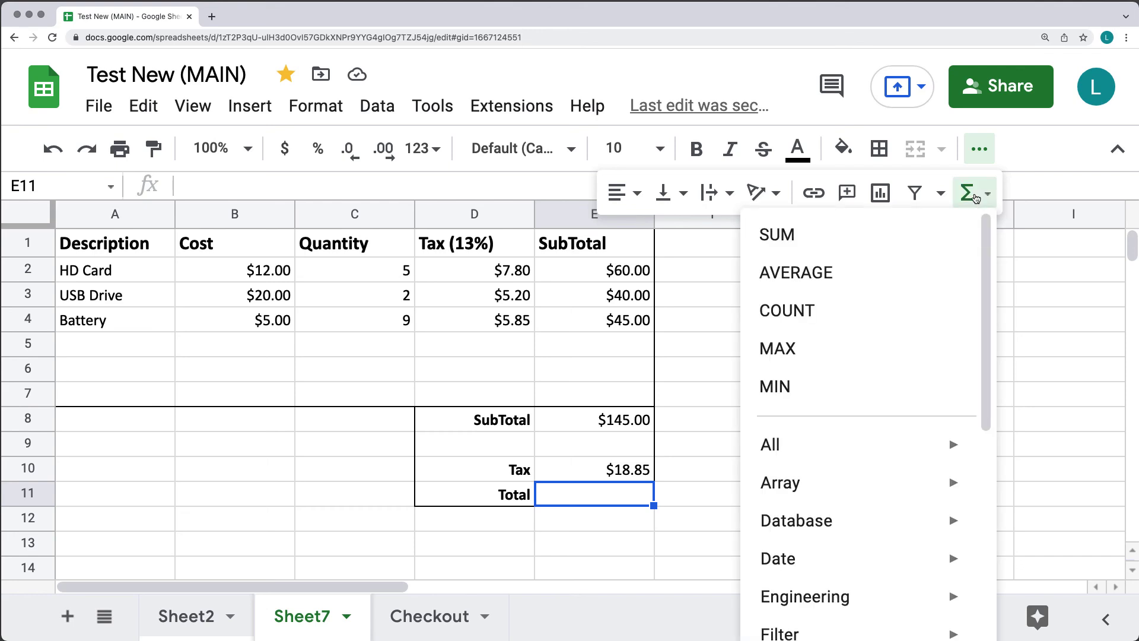
click(854, 233)
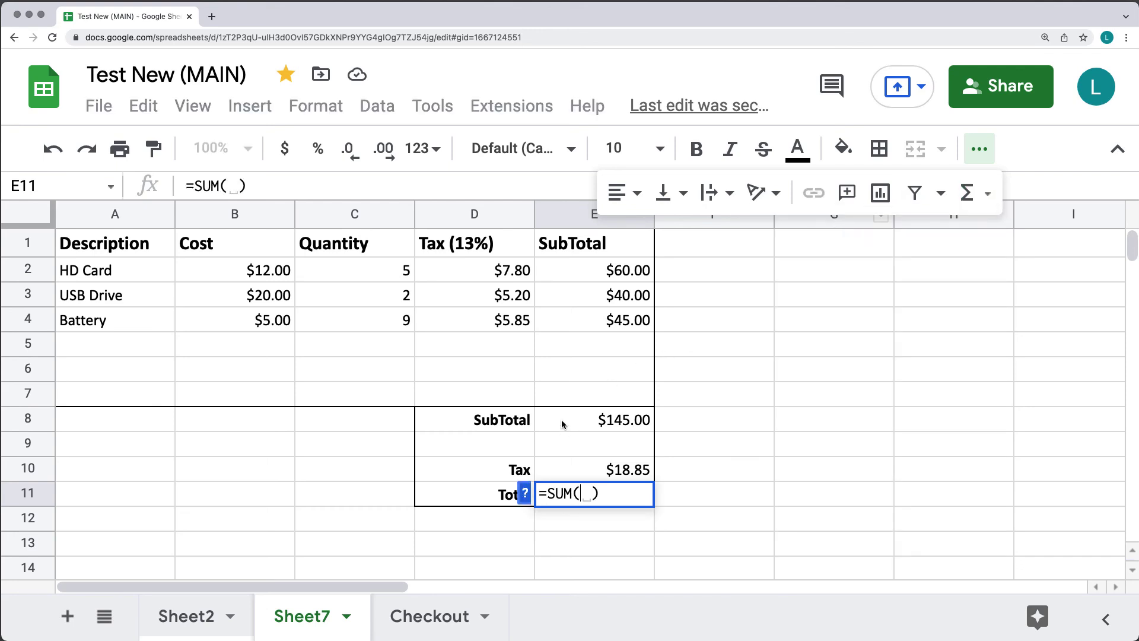
drag(564, 422, 593, 469)
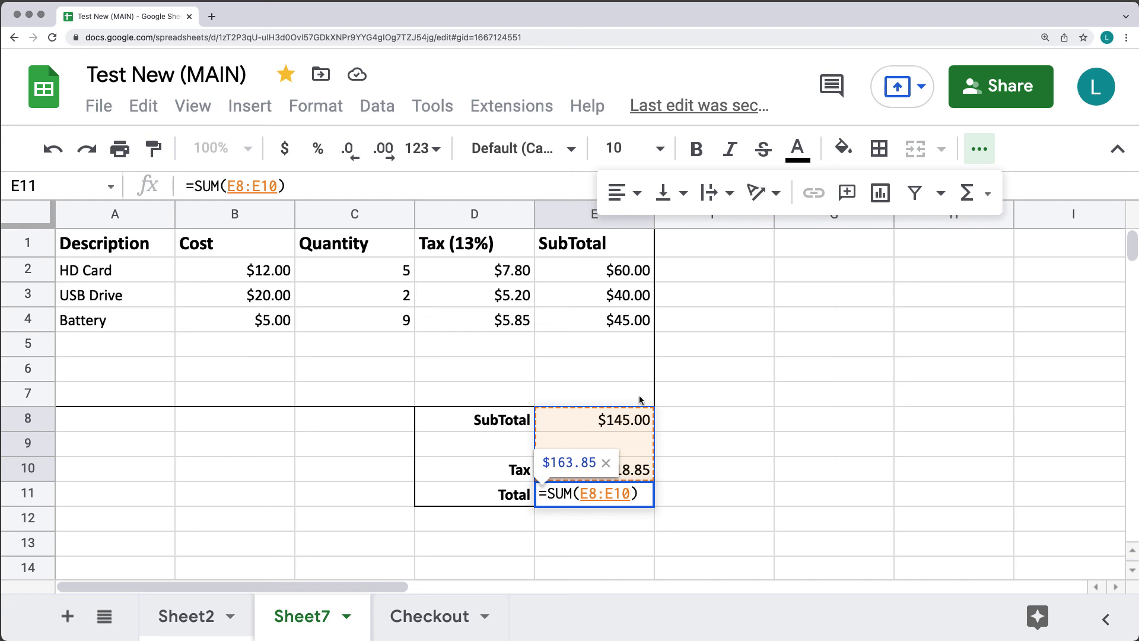
key(Return)
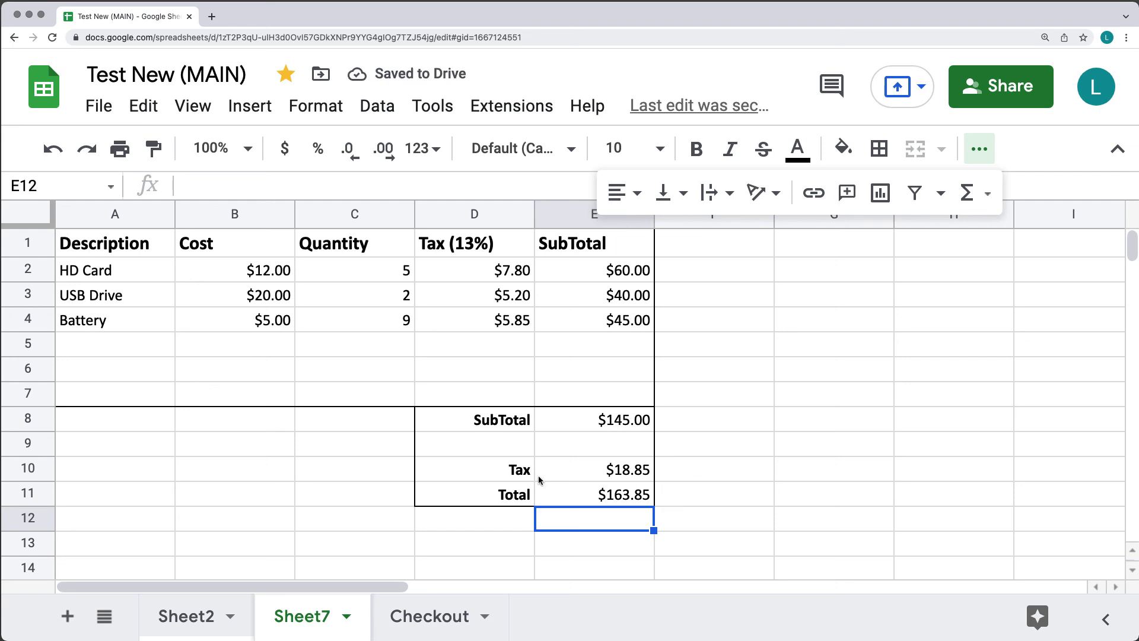
- Label D9 as Shipping and enter a shipping cost of 15 in E9
click(475, 454)
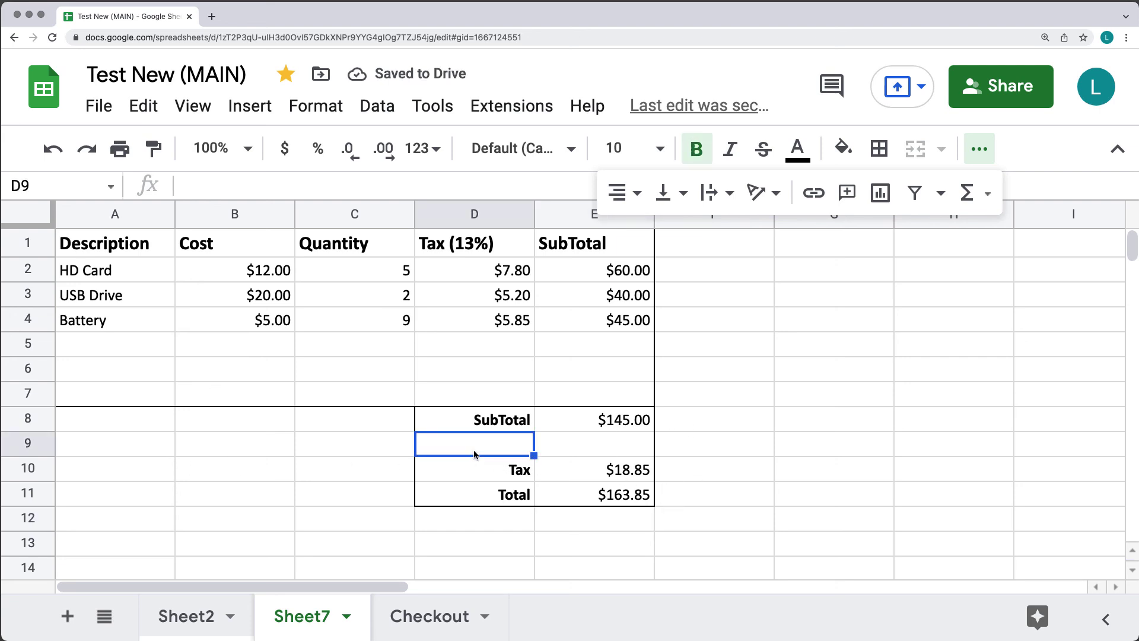
text(Shipp)
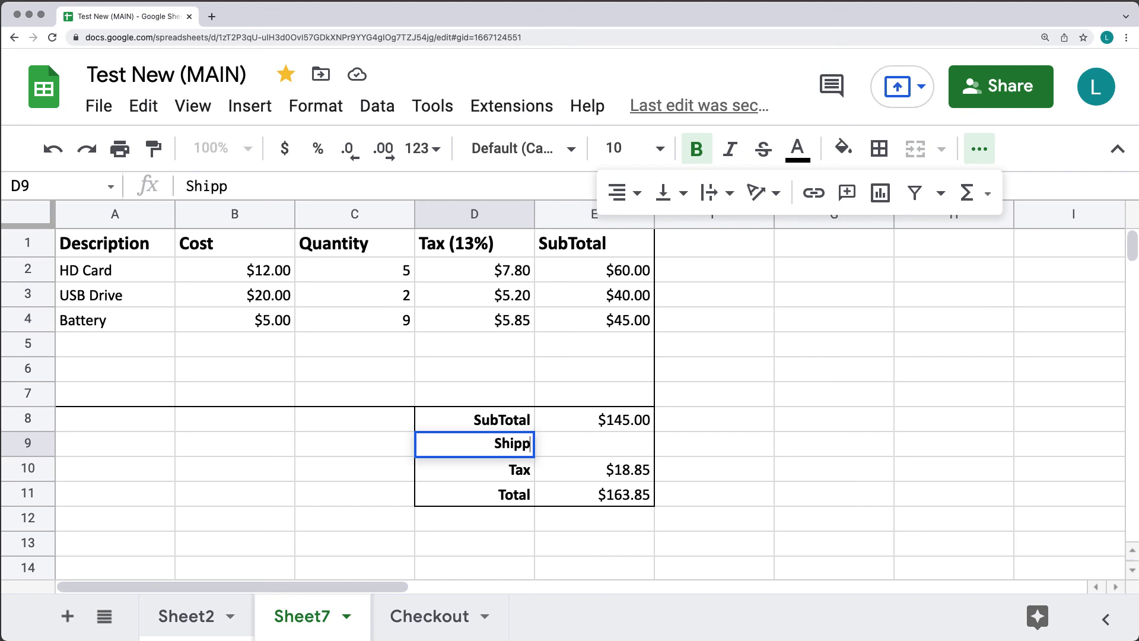
text(ing)
key(Tab)
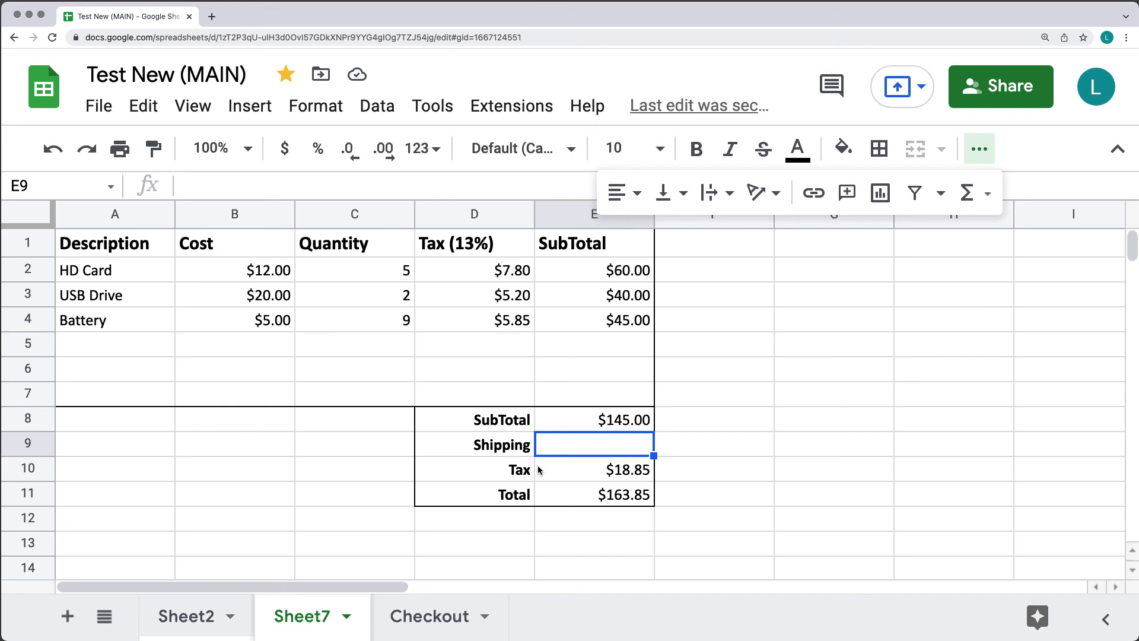
text(15)
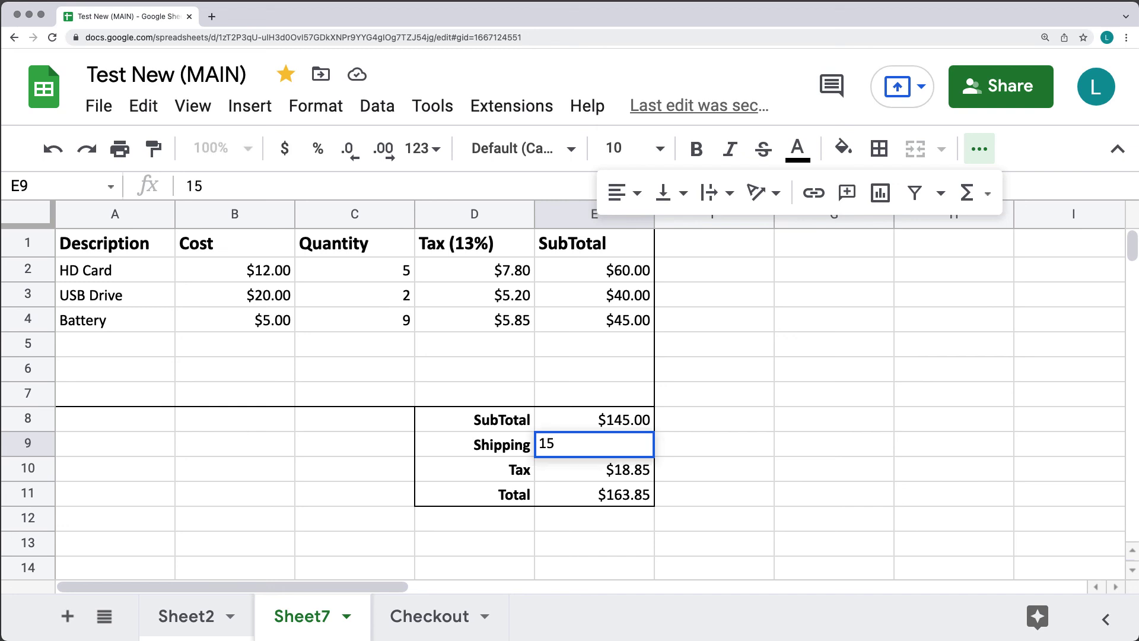
click(683, 463)
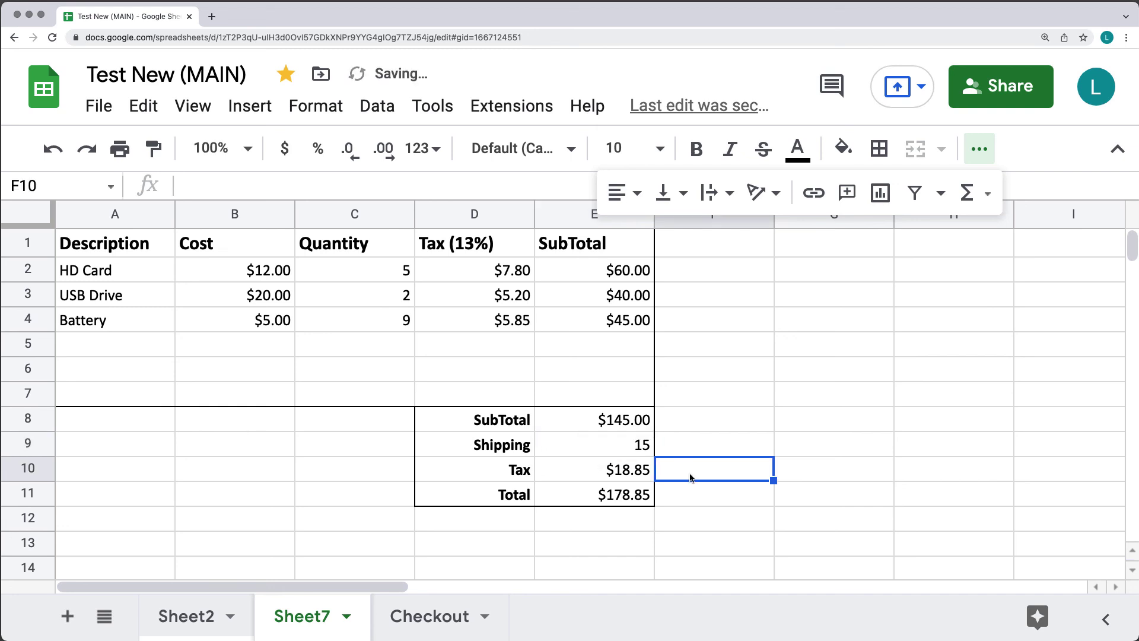
- Format the shipping cost in E9 as currency with two decimal places
click(641, 452)
click(316, 106)
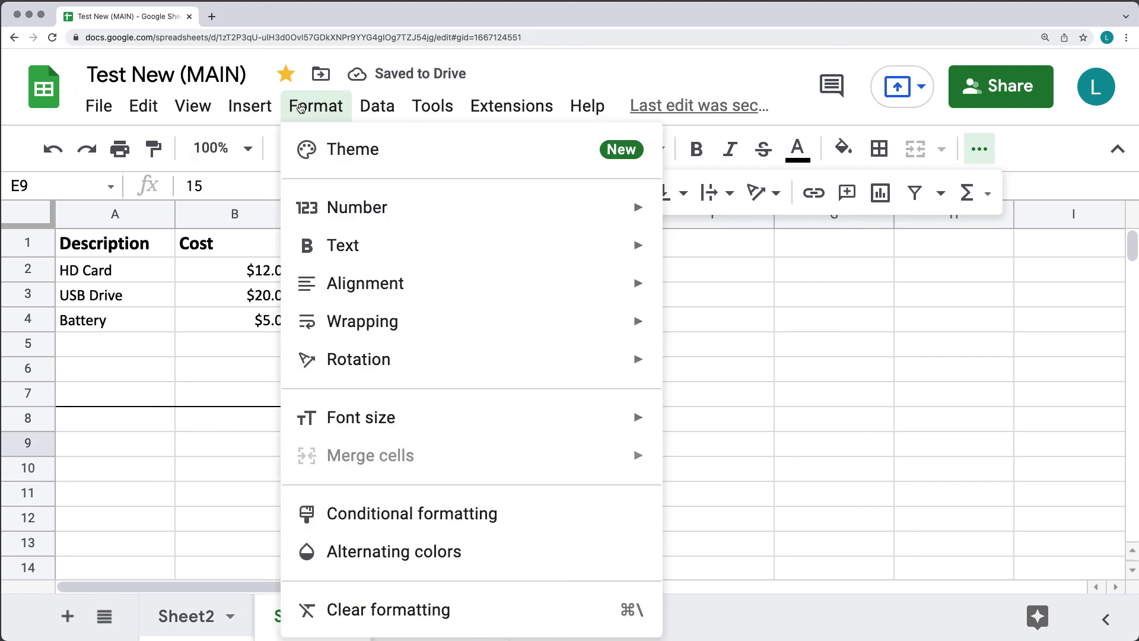
mouse_move(355, 201)
click(821, 457)
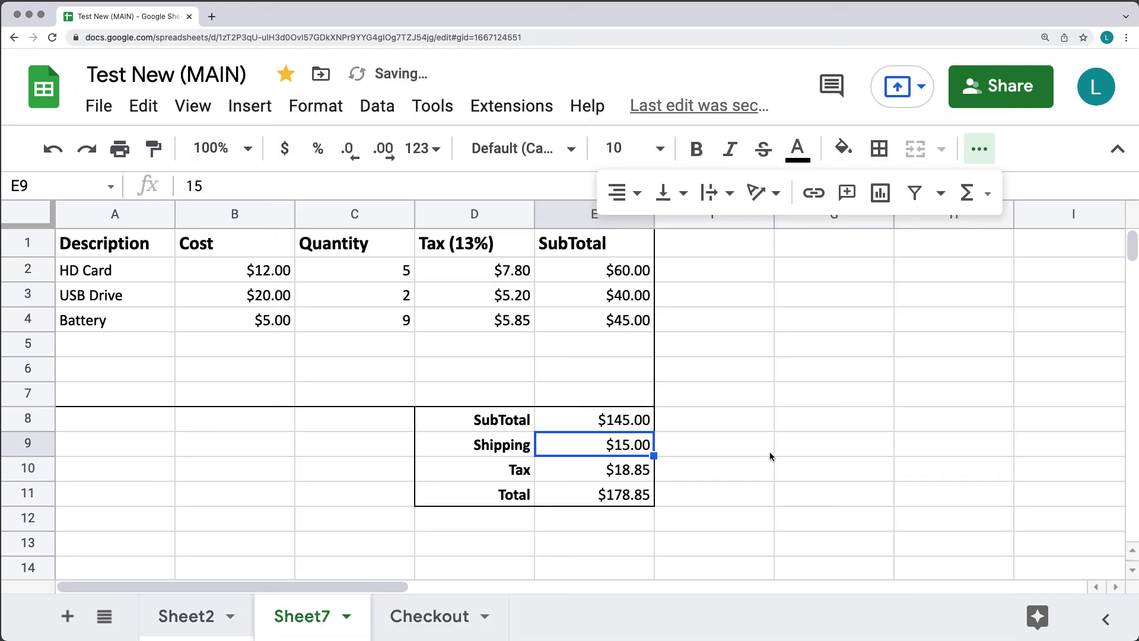
click(729, 469)
- Check the Total formula in E11, and change the shipping cost in E9 to 17
click(627, 498)
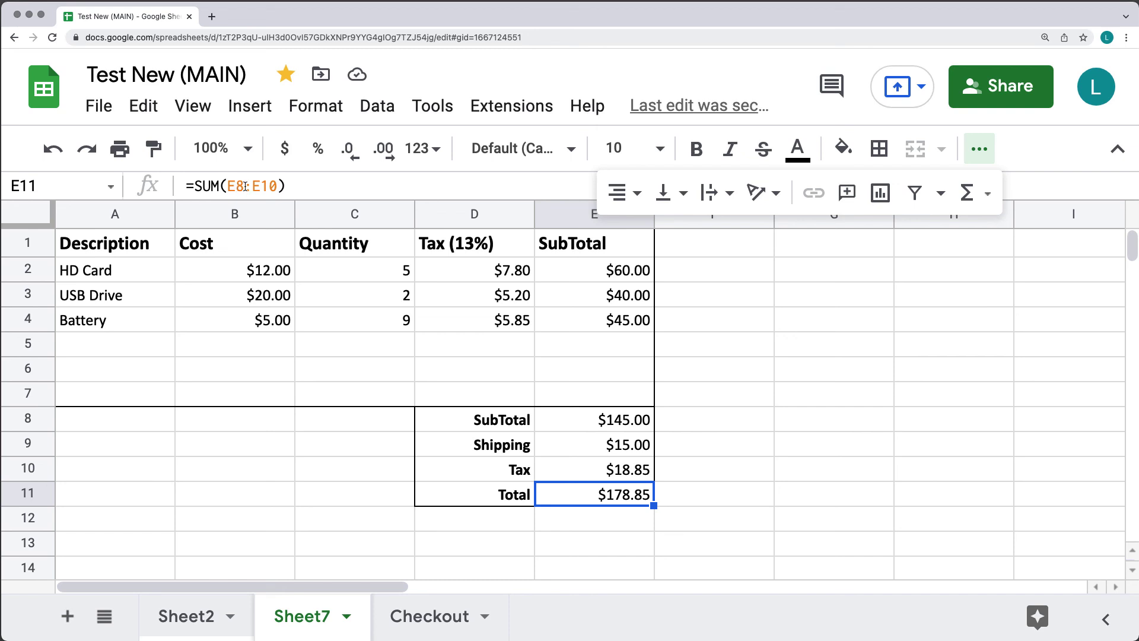
click(619, 448)
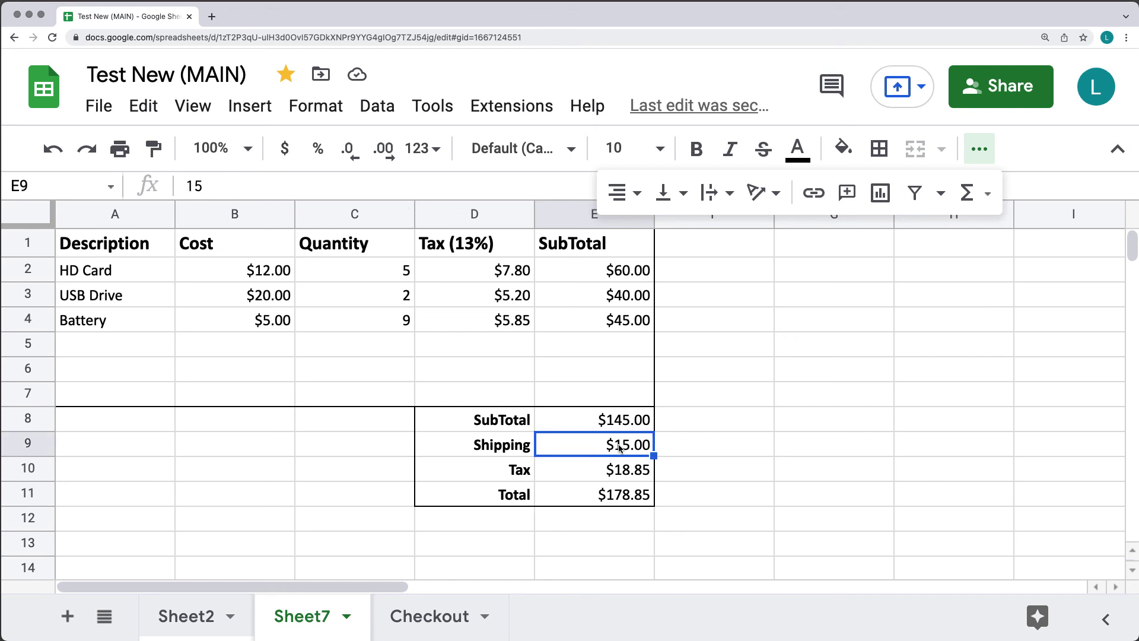
double_click(618, 448)
drag(618, 448, 653, 450)
text(17)
click(725, 439)
- Make the total amount in E11 bold and set the font size of D11:E11 to 14
click(614, 495)
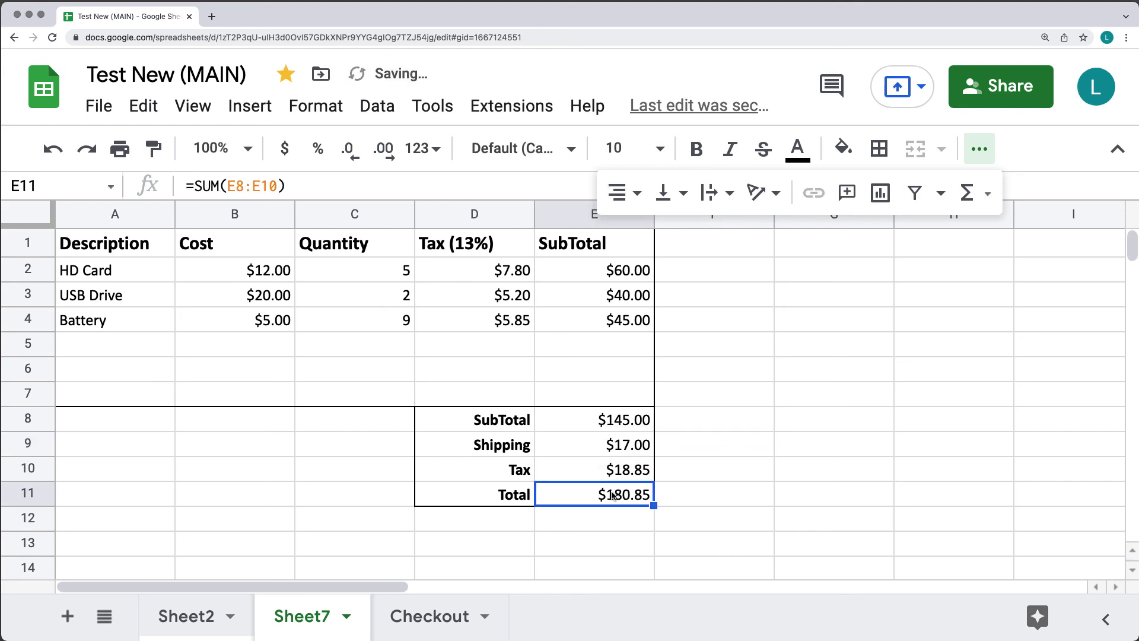
click(696, 159)
click(723, 400)
drag(475, 493, 609, 494)
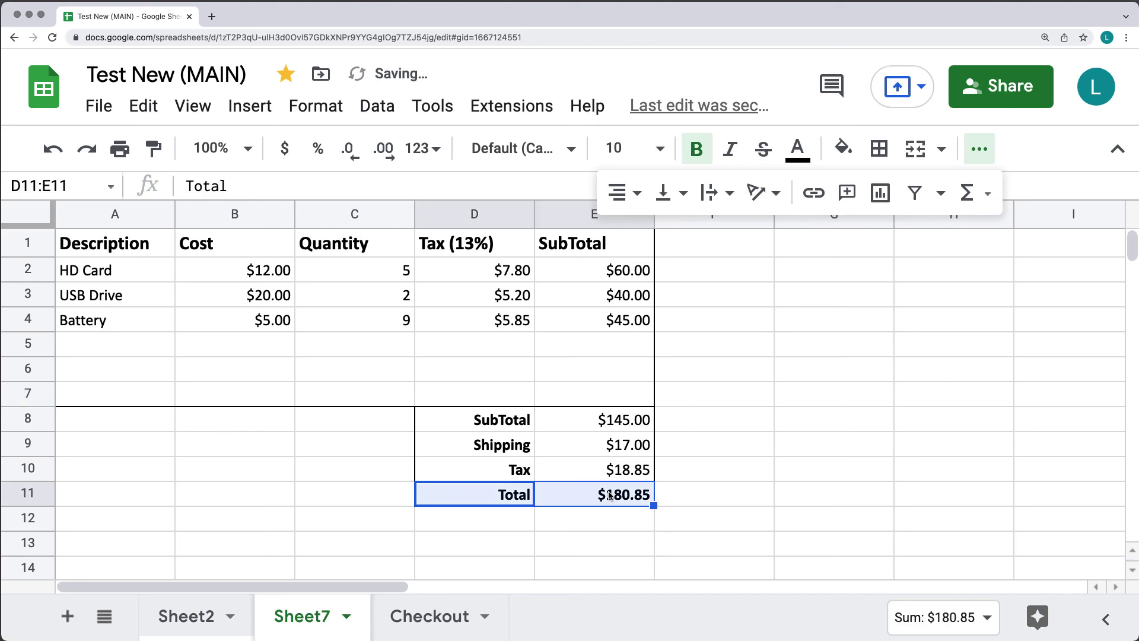
click(623, 148)
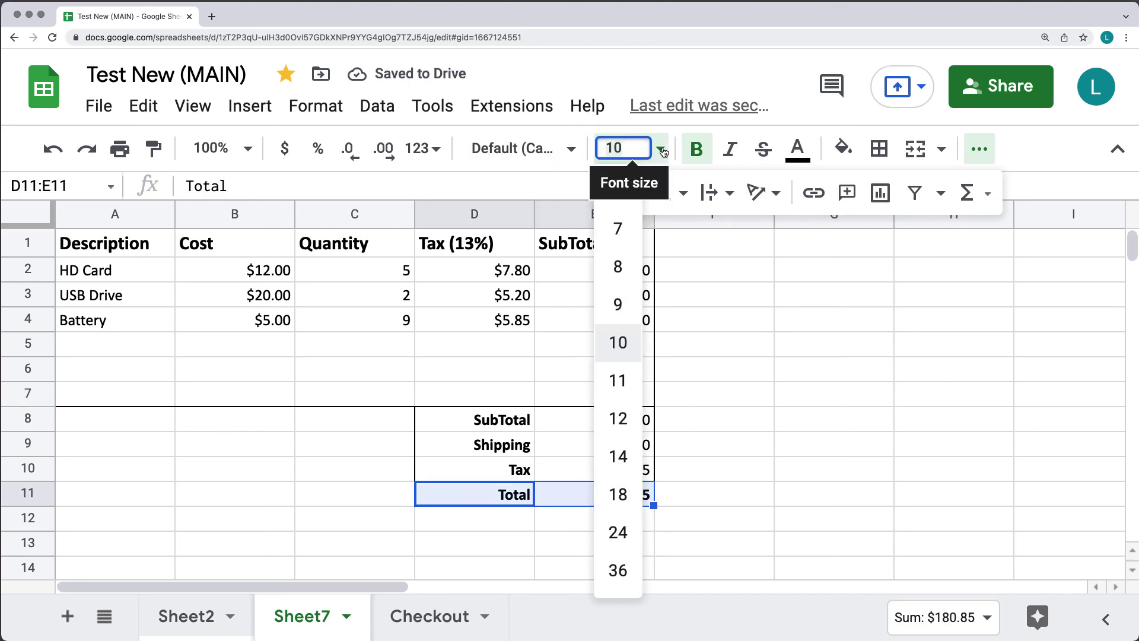
click(627, 458)
click(770, 450)
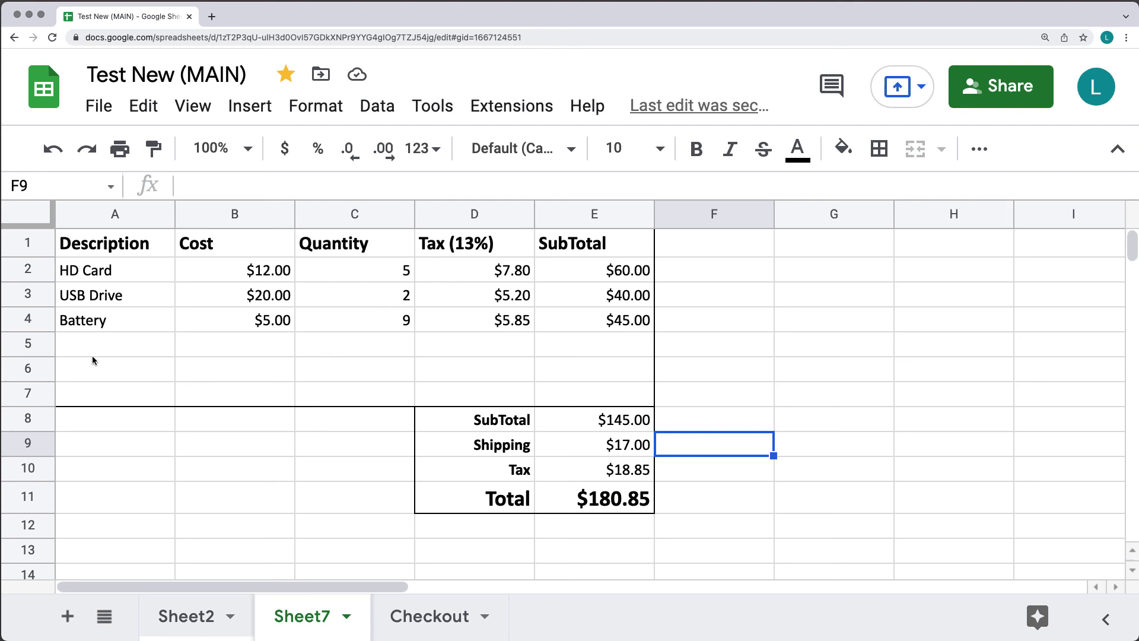
- Set the HD Card quantity in C2 to 2
click(399, 272)
double_click(399, 272)
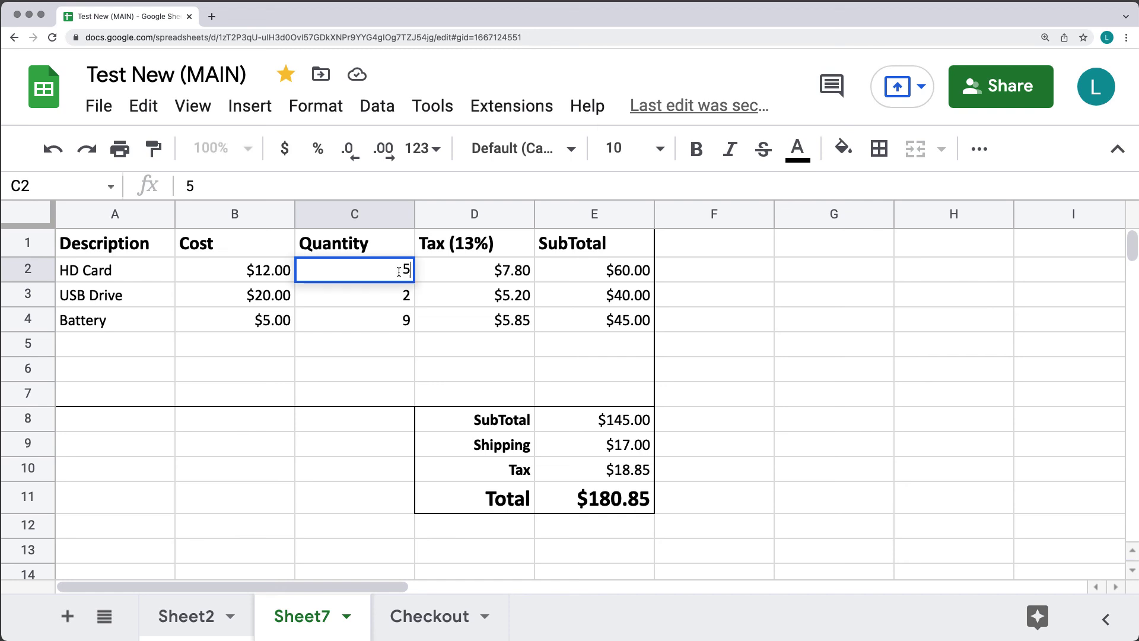
drag(398, 271, 425, 275)
text(2)
key(Return)
- Set the HD Card cost in B2 to 25
click(260, 271)
double_click(260, 271)
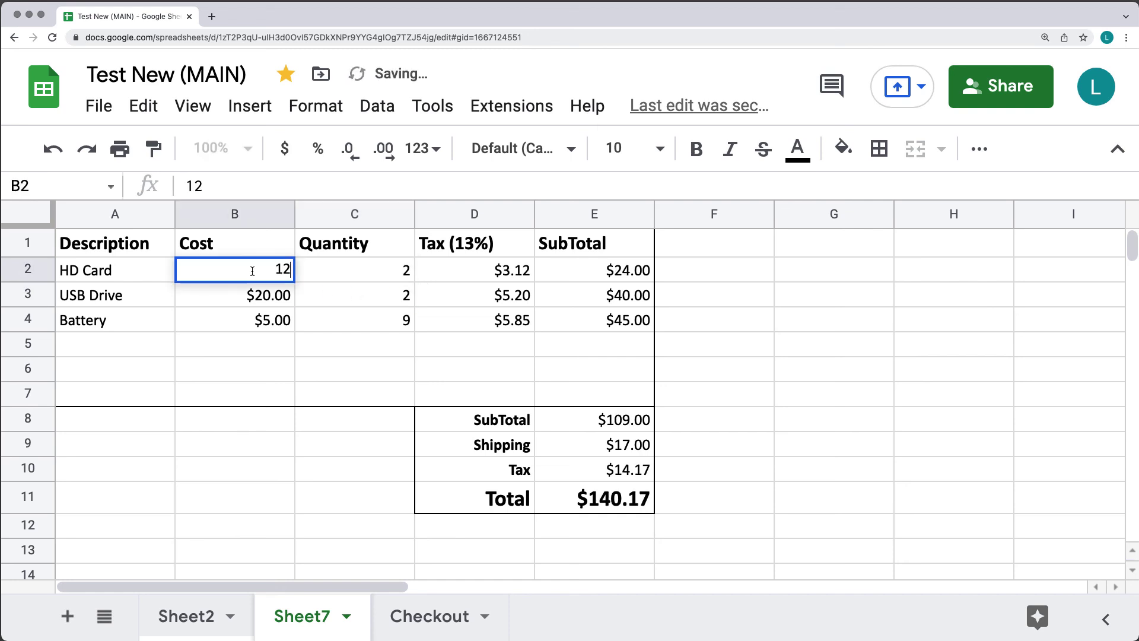
drag(259, 271, 328, 270)
text(25)
click(356, 356)
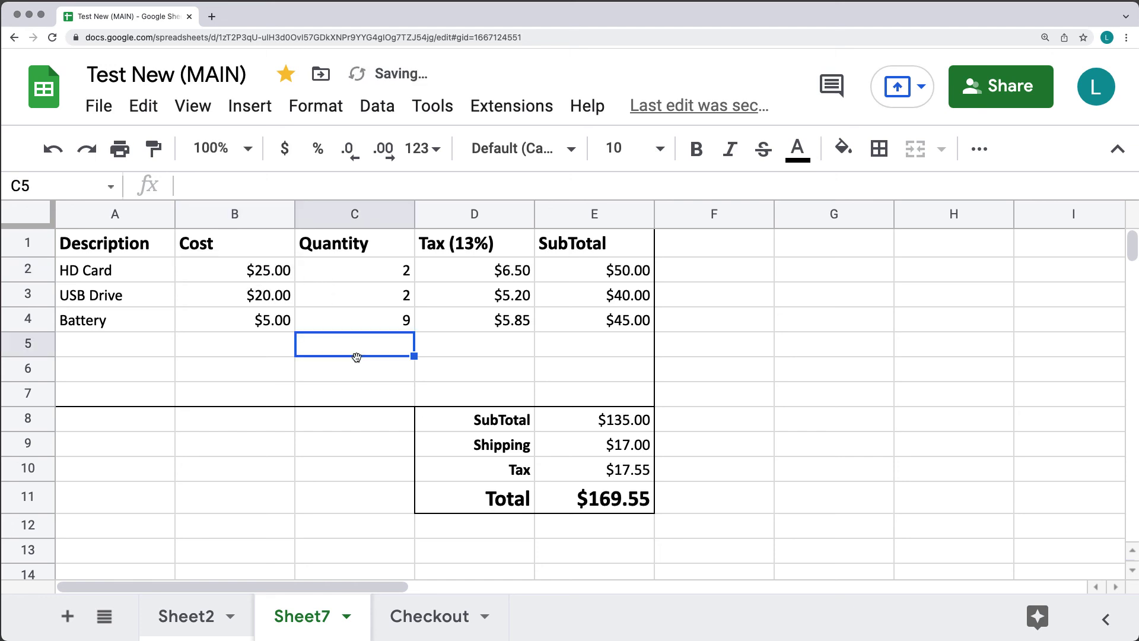